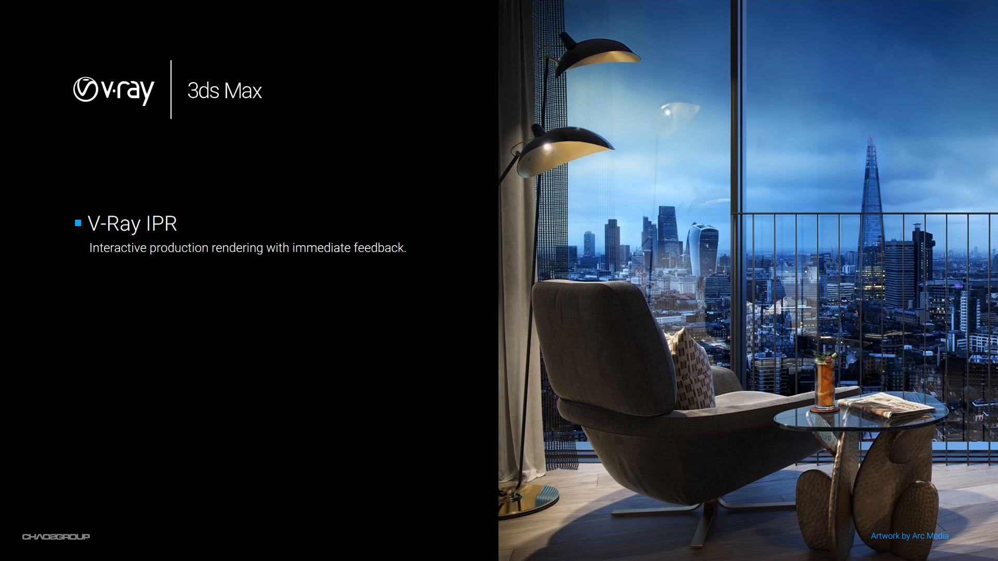
- Switch to 3ds Max, show the V-Ray frame buffer and start an interactive render of the perspective view
key(alt+Tab)
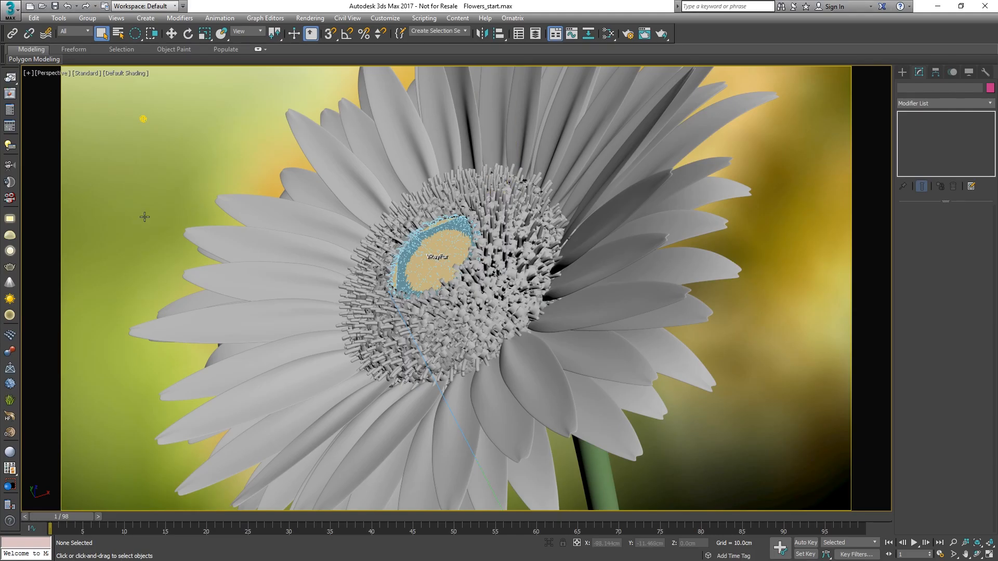
click(11, 94)
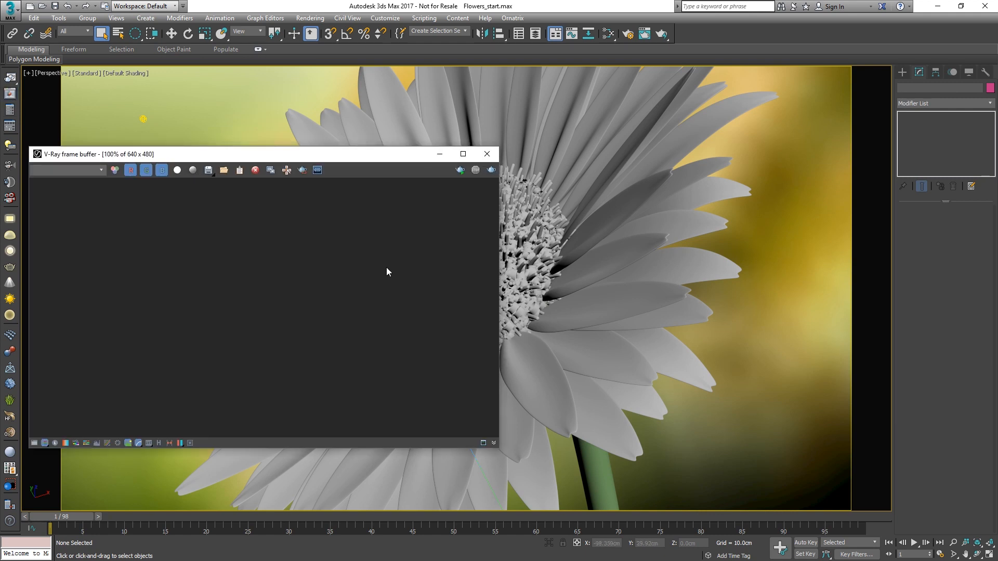
click(461, 170)
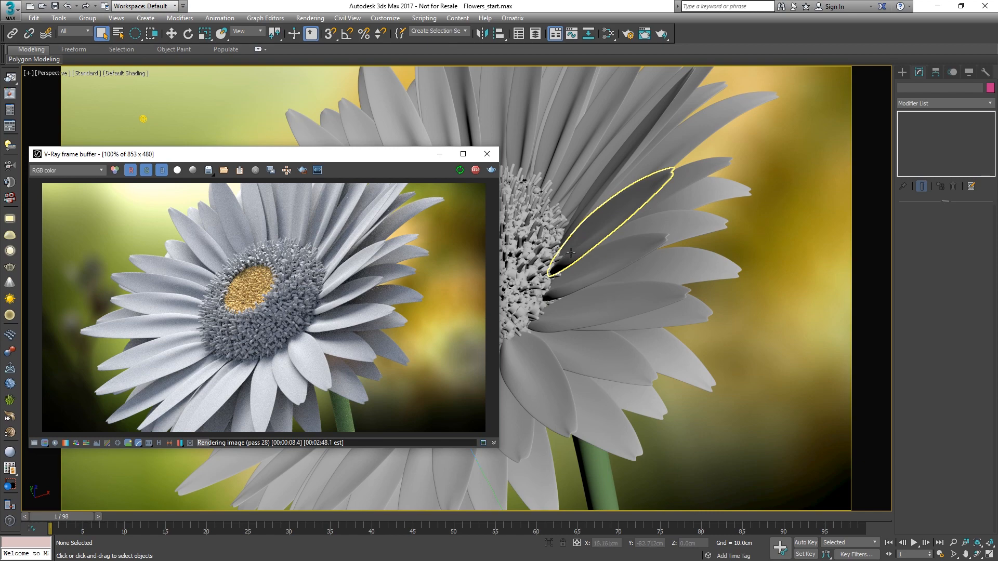
middle_drag(571, 252, 560, 255)
- Review the available image sampler types in the V-Ray render settings, leaving the sampler on Progressive
key(F10)
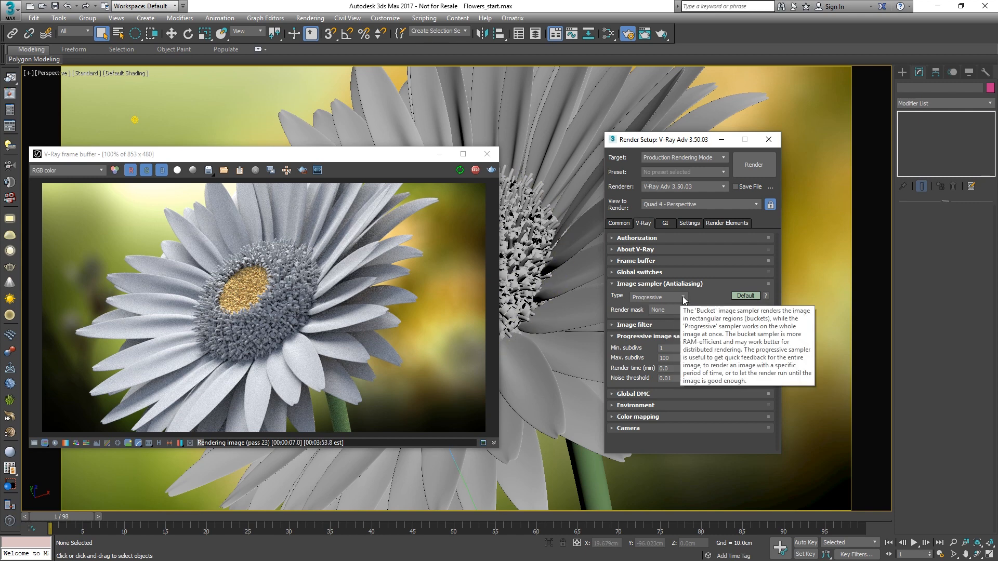
click(682, 297)
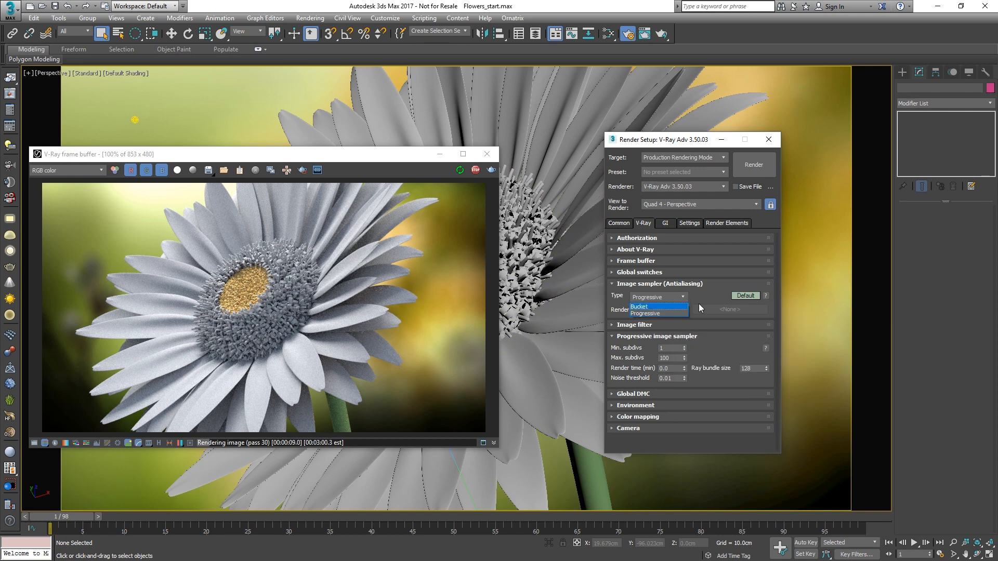
click(712, 293)
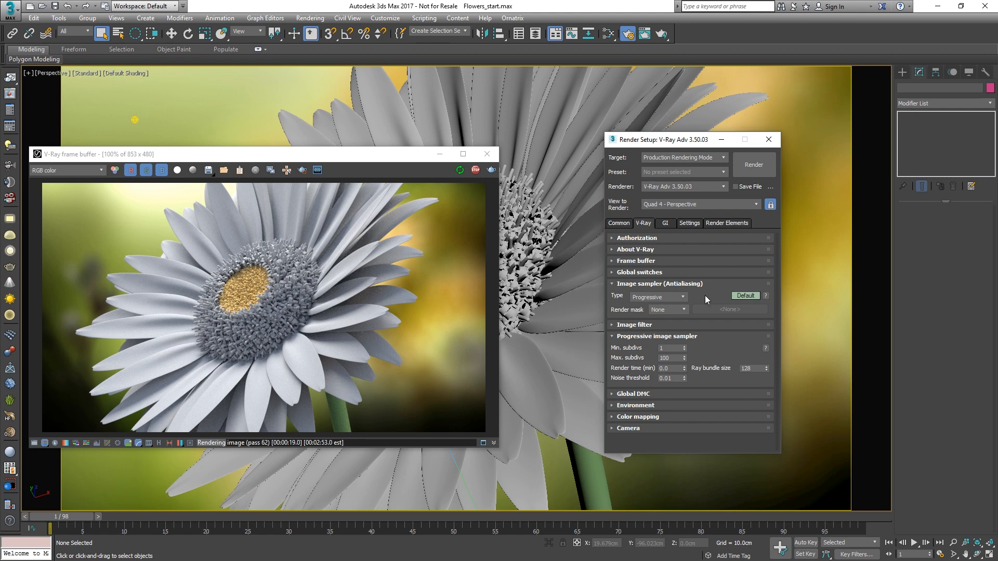
click(769, 139)
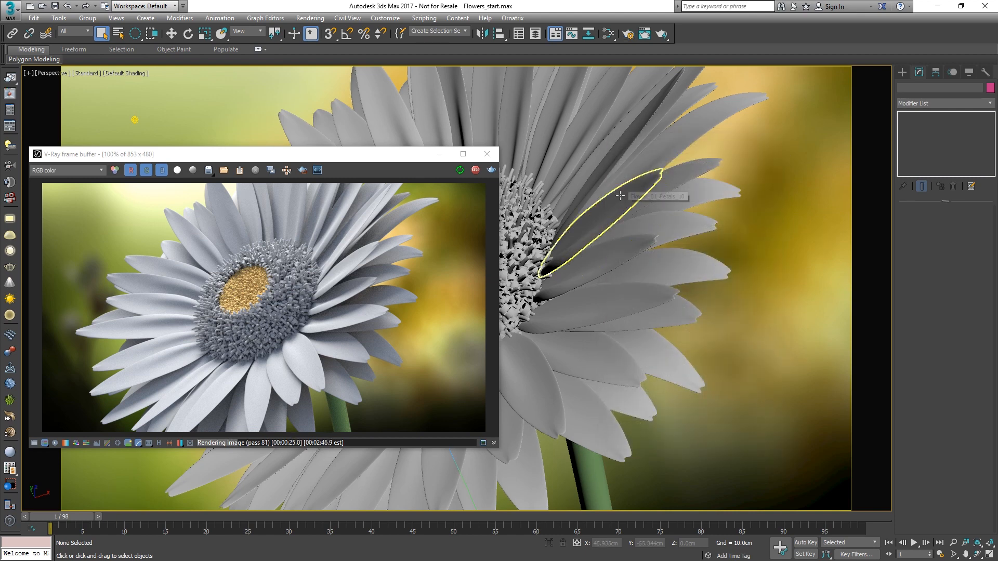
- Give Material #34 a pink diffuse colour with Red at 255, and connect the Petals_sss bitmap to its diffuse slot as an instance
key(m)
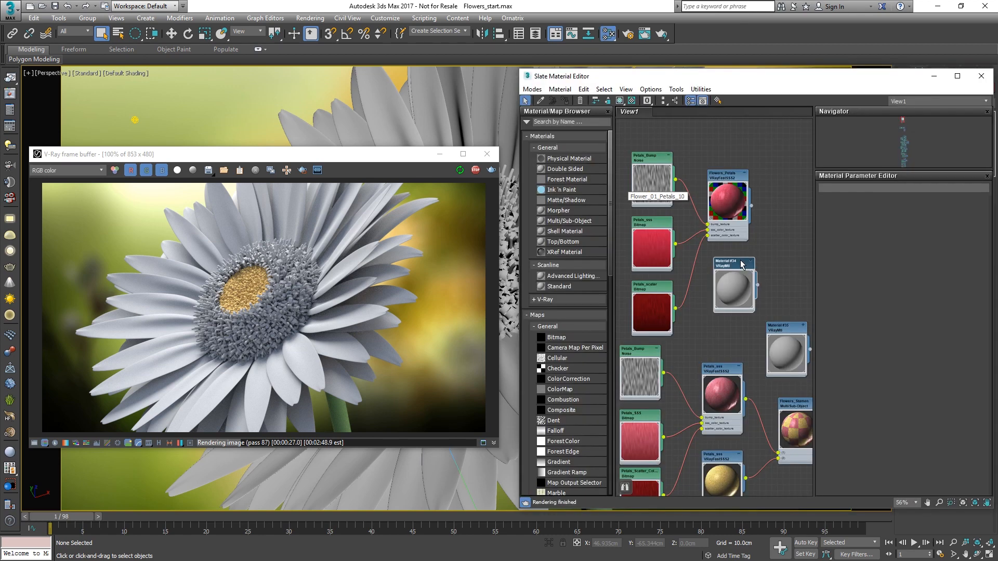
double_click(738, 265)
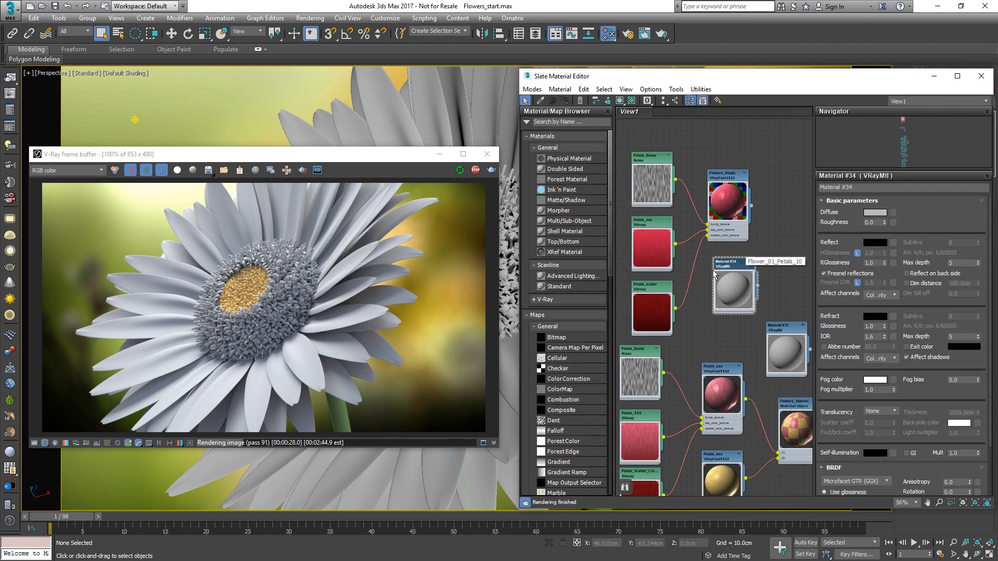
click(871, 214)
drag(760, 101, 778, 102)
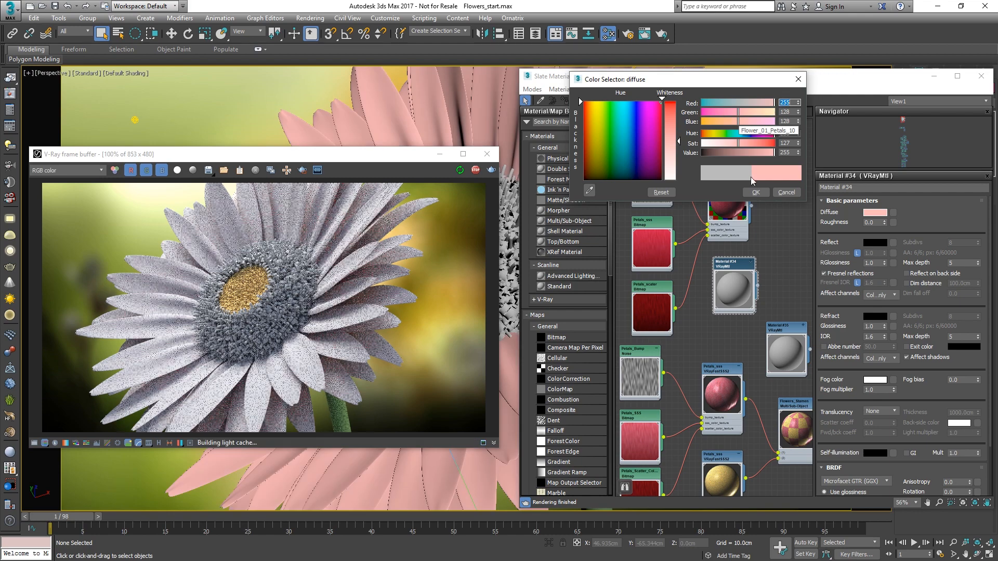
click(755, 193)
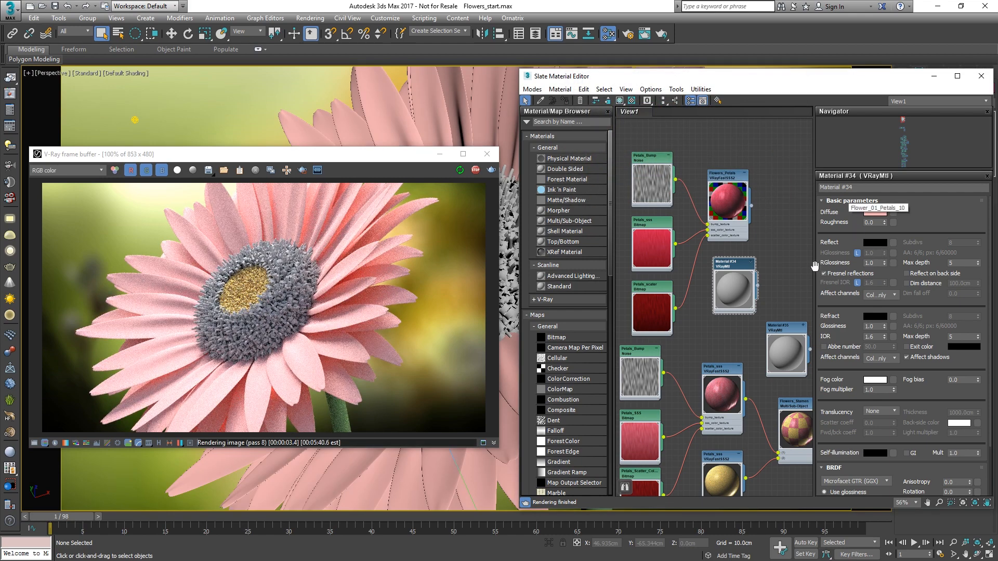
drag(675, 244, 893, 214)
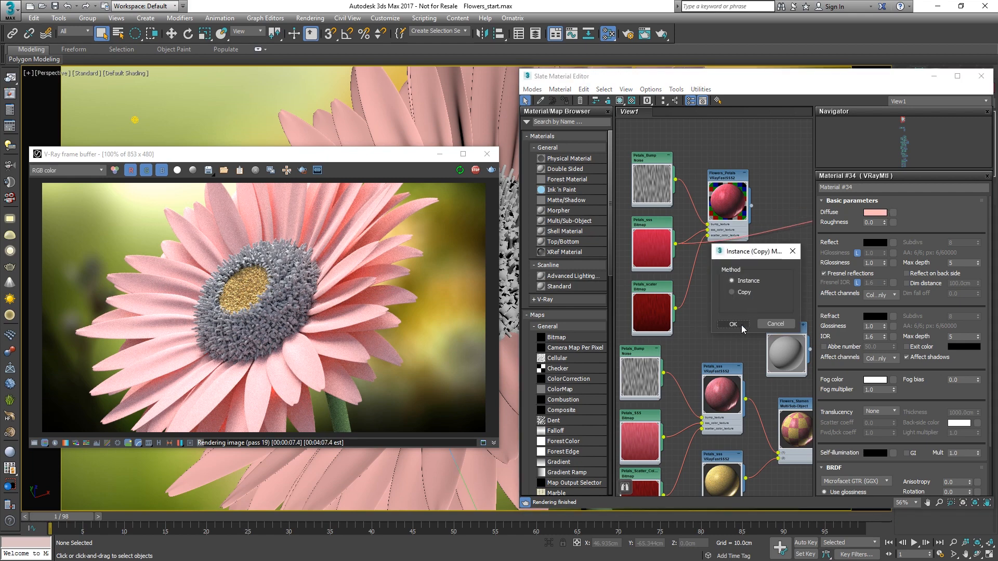
click(739, 324)
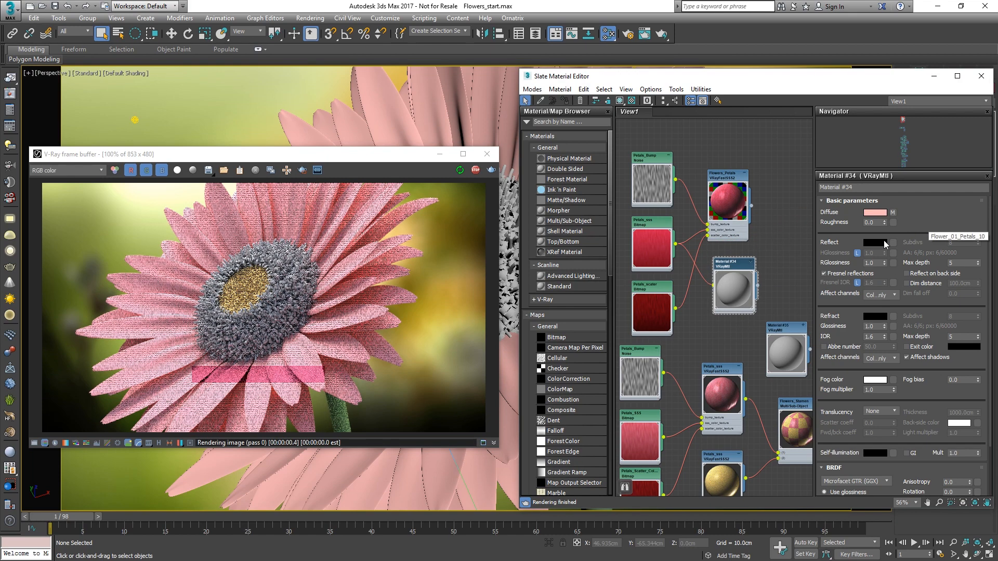
- Set Material #34's reflection colour to white and its reflection glossiness to 0.6
click(883, 242)
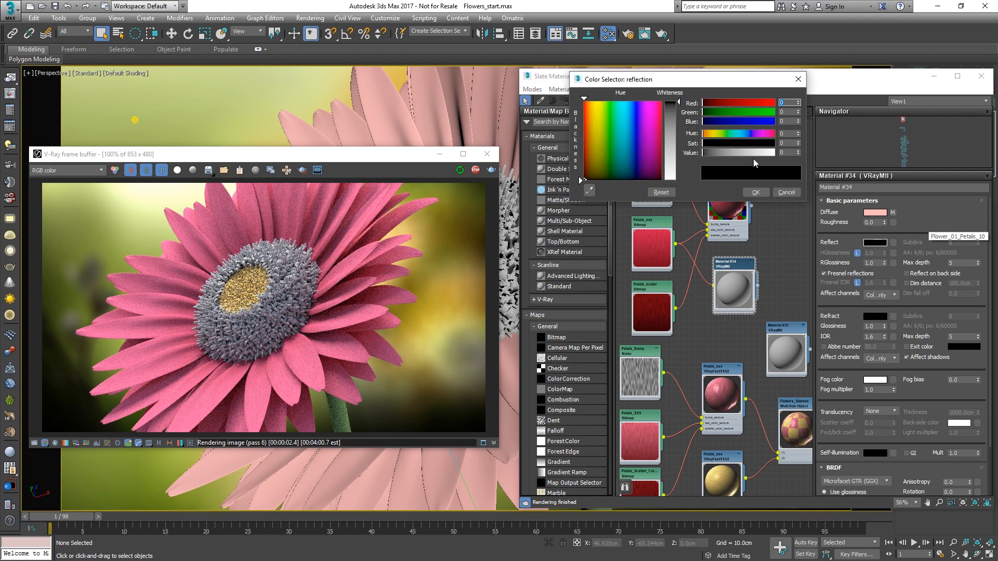
drag(752, 155, 787, 188)
click(757, 193)
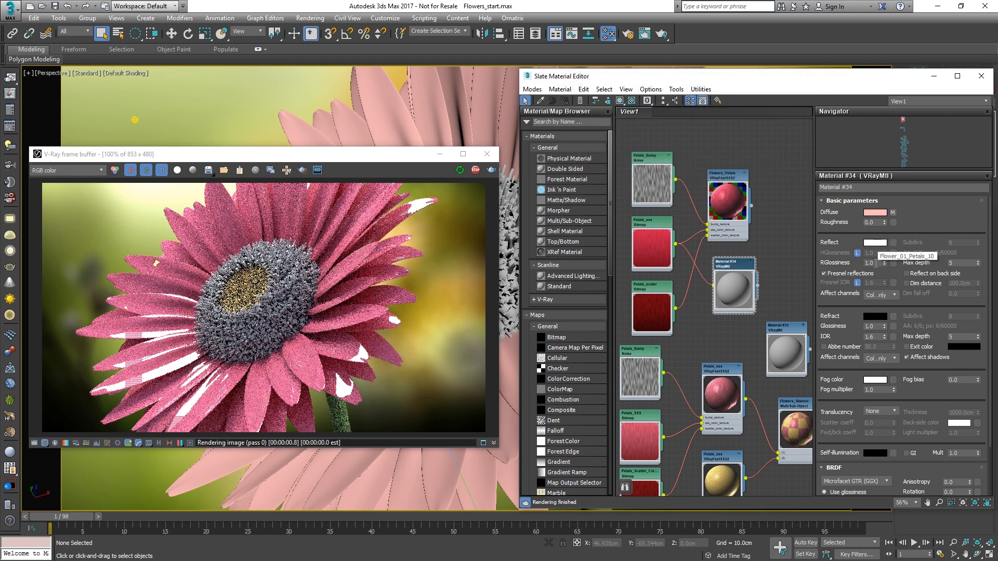
double_click(876, 263)
text(.6)
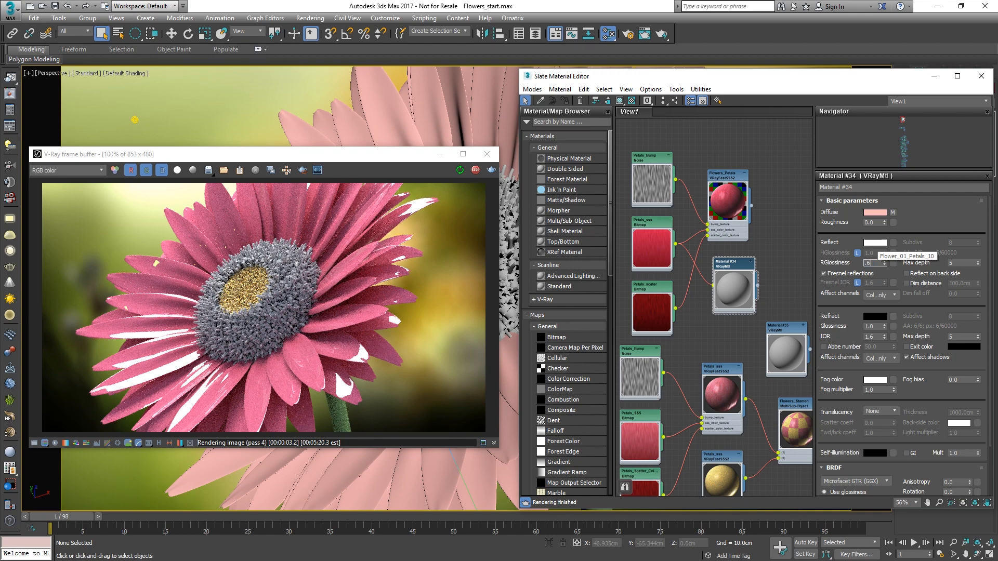
key(Return)
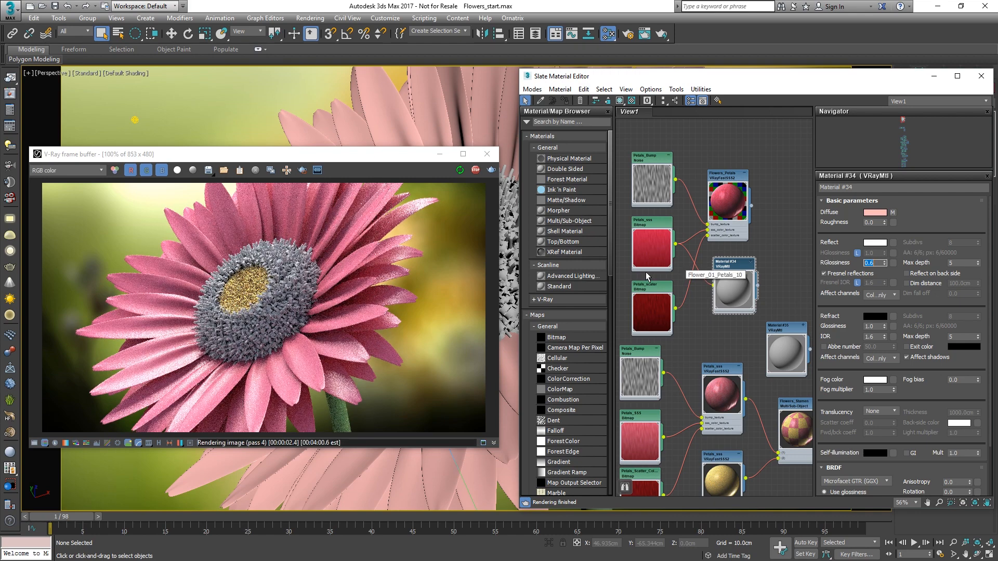
- Select the Flower_01_Petals group with all its petals and assign the Flowers_Petals material to them
click(478, 101)
click(535, 34)
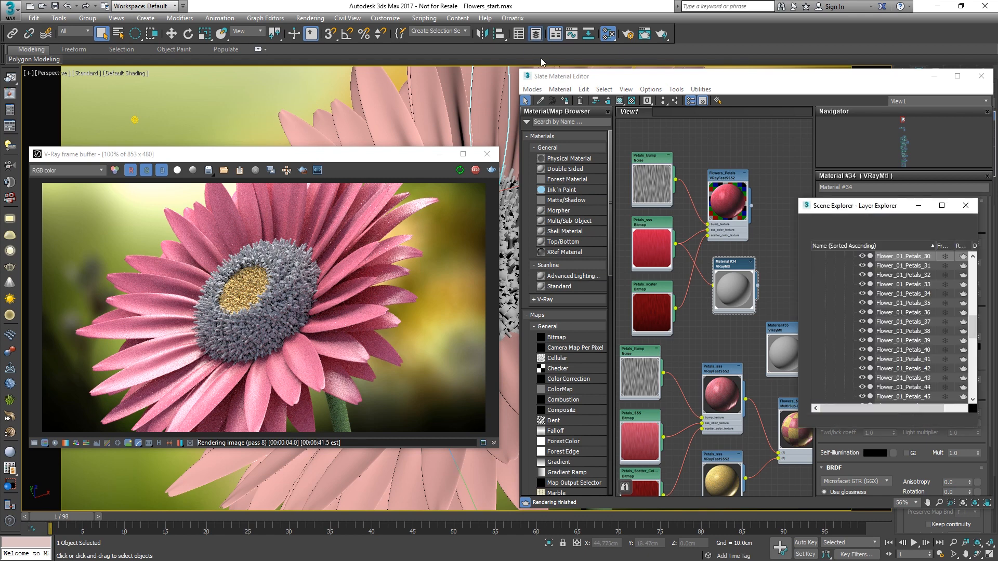
scroll(861, 329, up, 10)
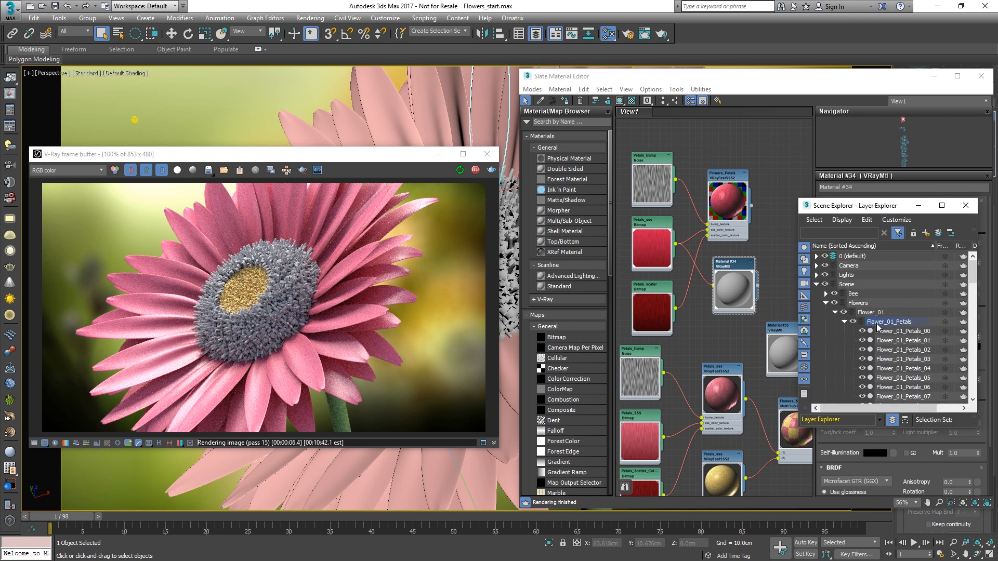
click(880, 322)
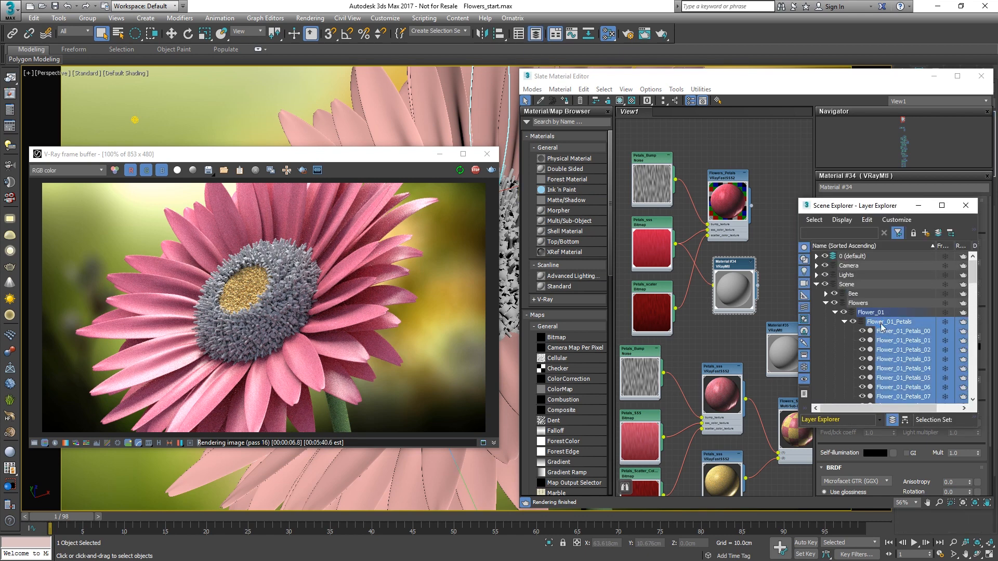
click(723, 179)
key(a)
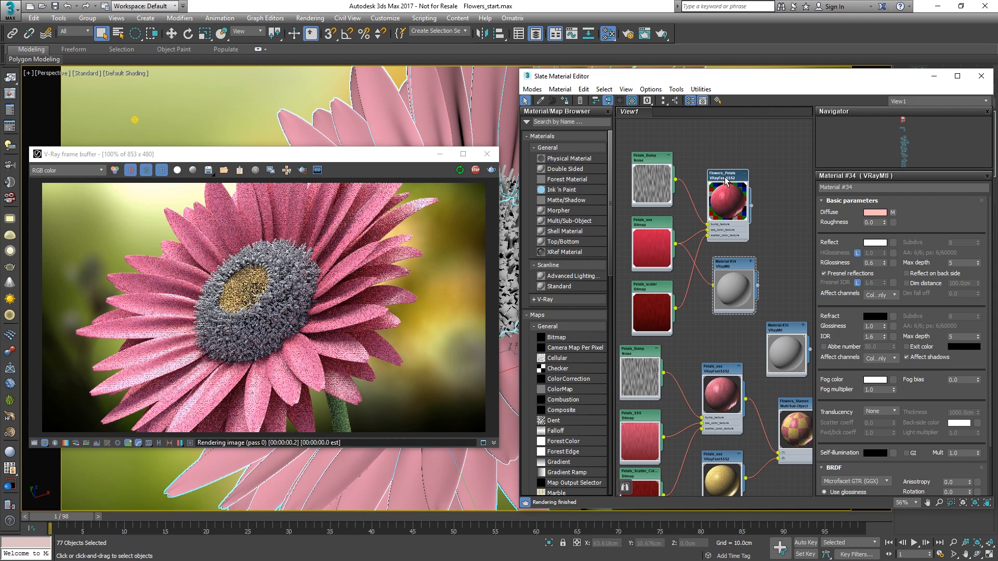
- Assign the Flowers_Stamen material to the first flower's stamens, and close the material editor and scene explorer
click(510, 291)
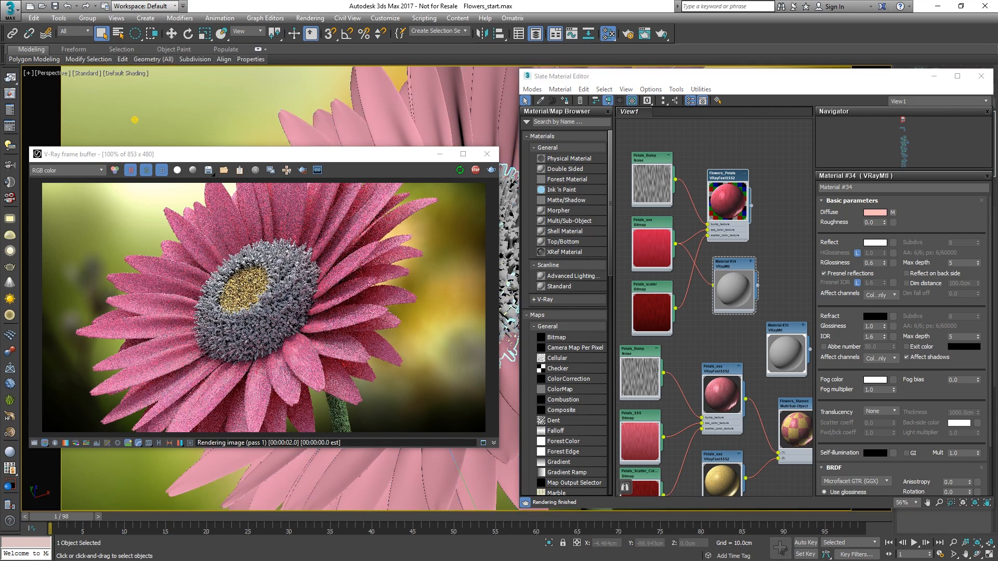
click(795, 405)
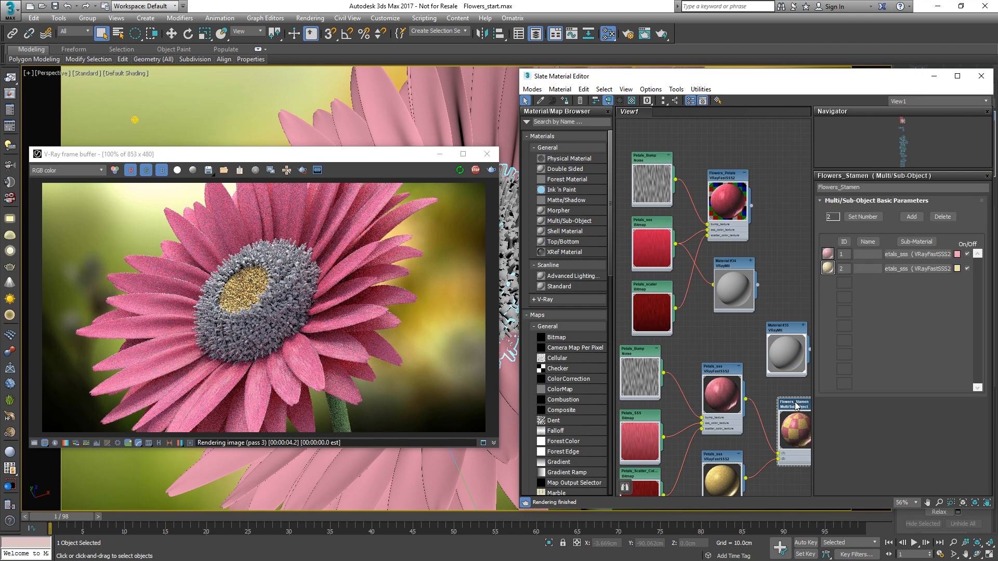
key(a)
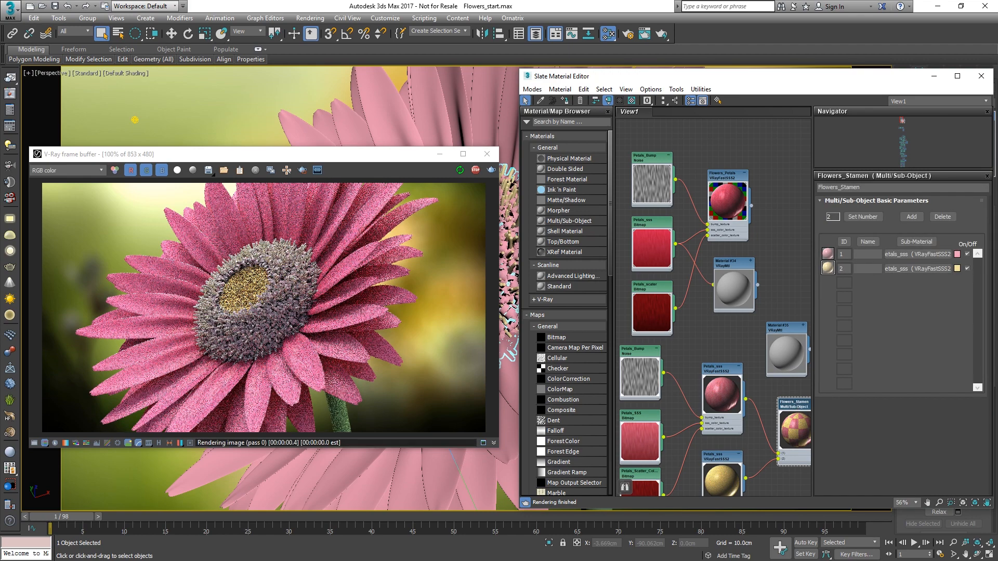
click(981, 75)
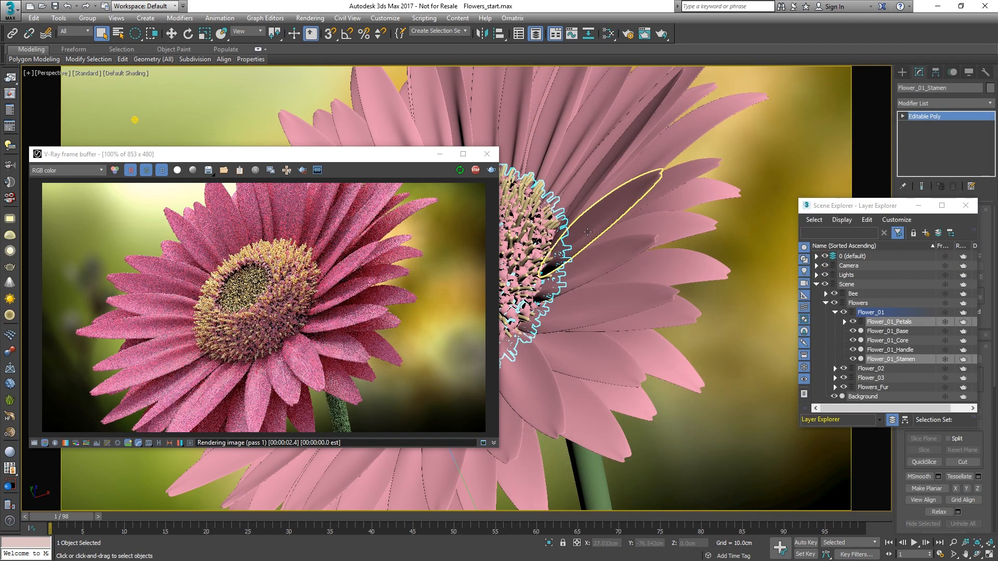
click(965, 206)
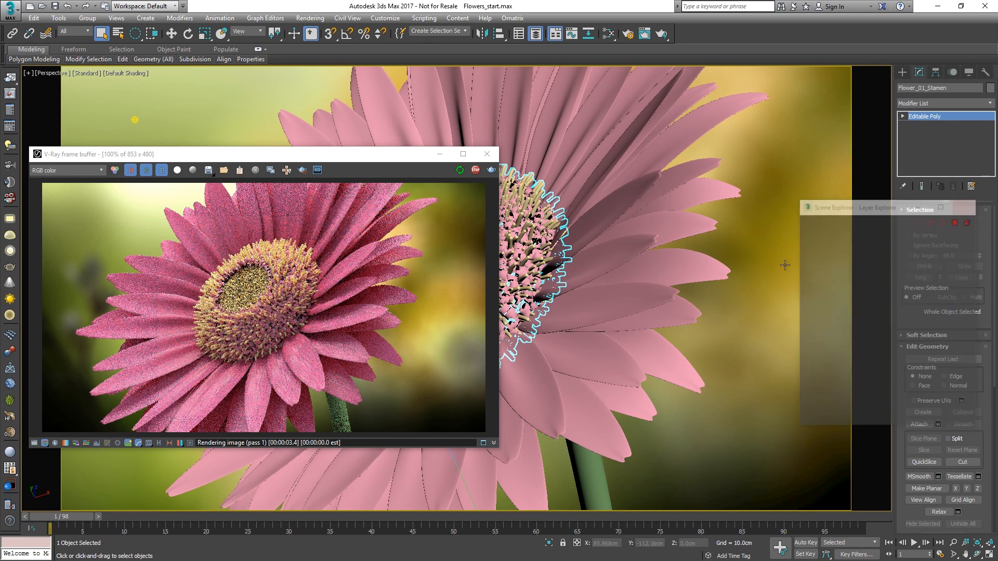
- Switch the viewport to the Render_Camera view and unhide all objects together with all layers
click(737, 316)
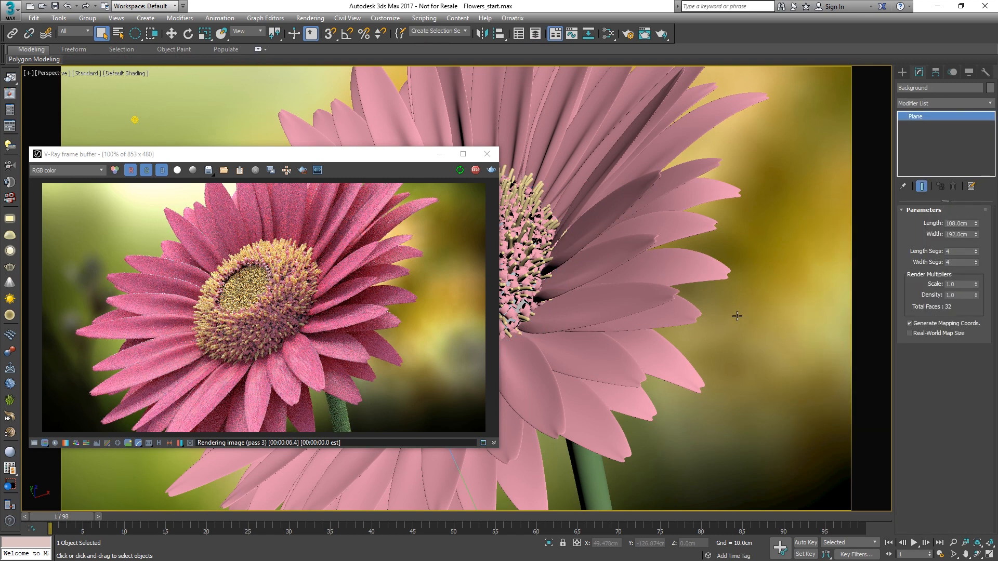
key(c)
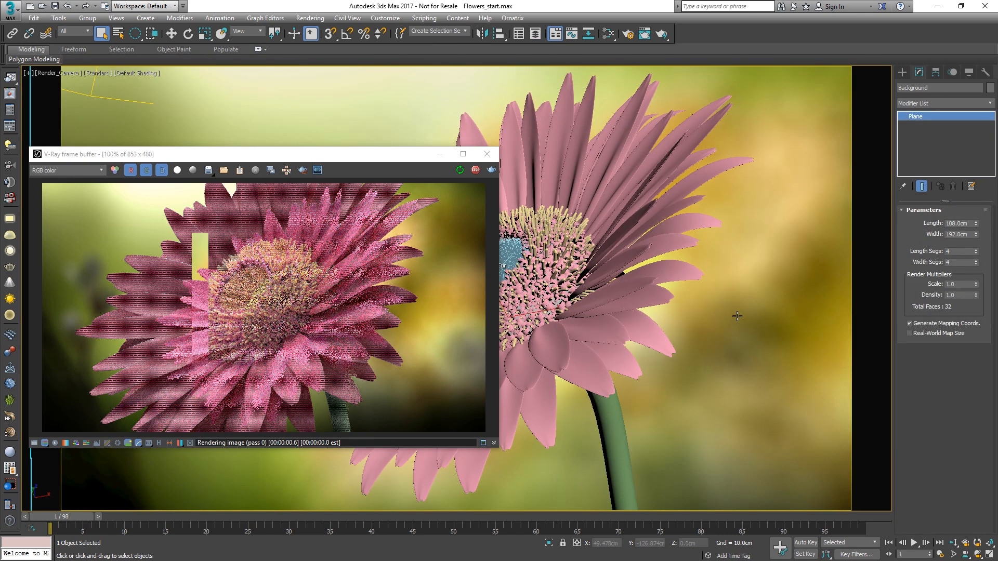
right_click(750, 217)
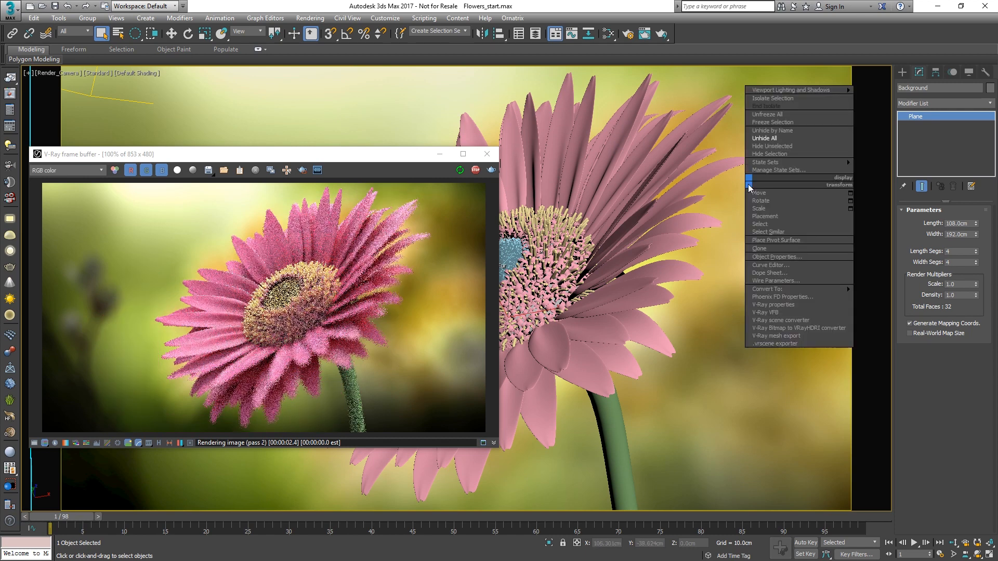
click(766, 139)
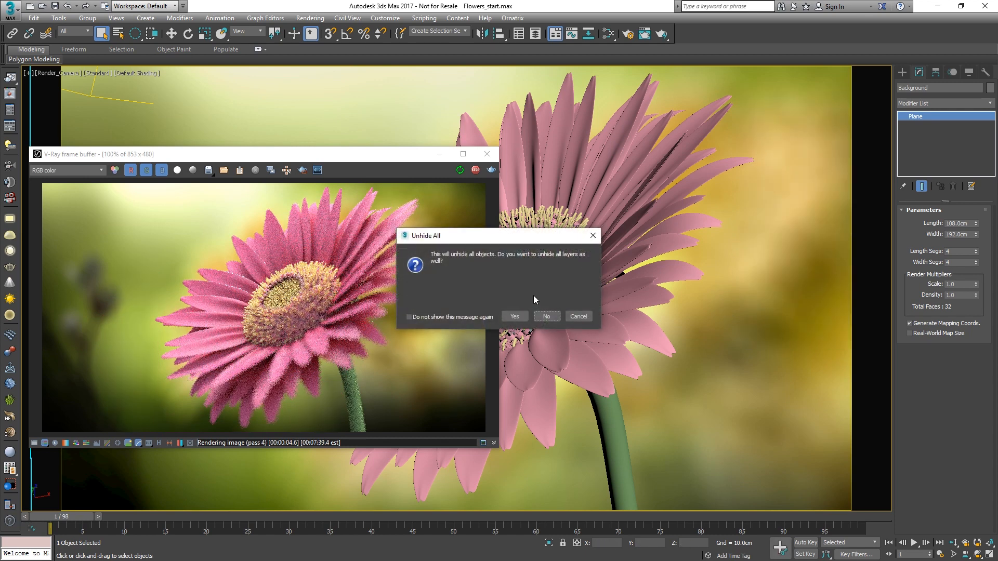
click(525, 316)
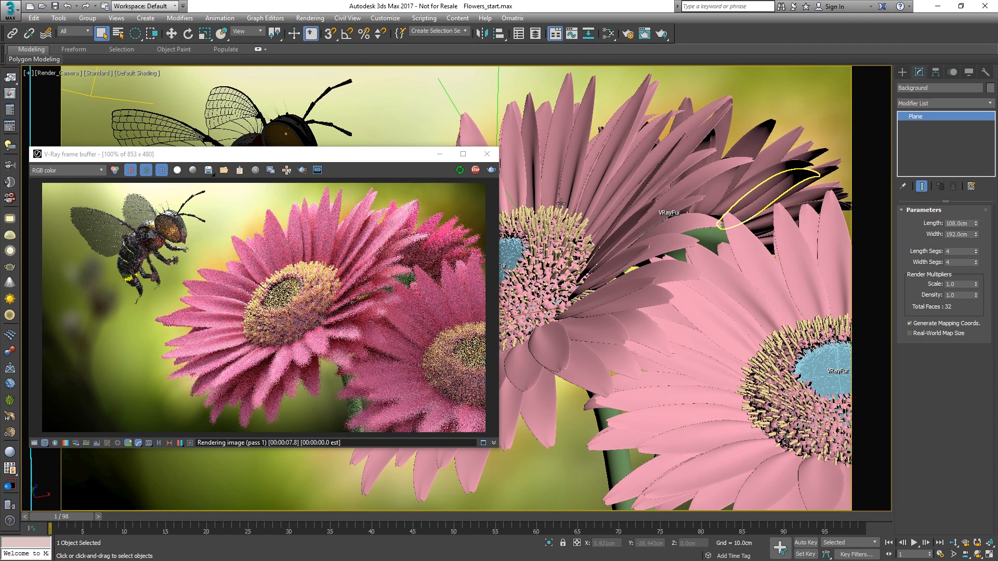
- Switch to the presentation and advance it to the Resumable rendering slide
key(alt+Tab)
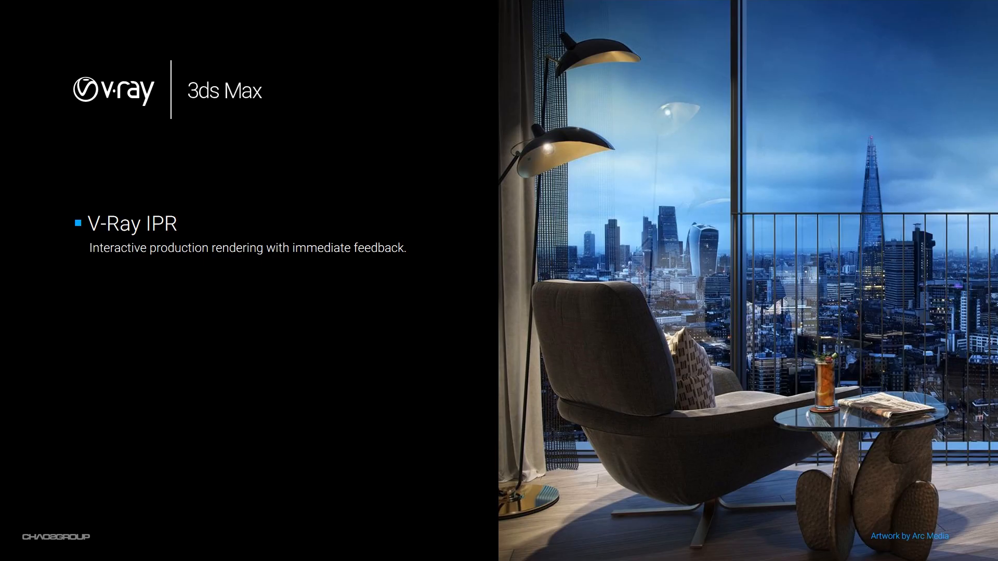
key(Right)
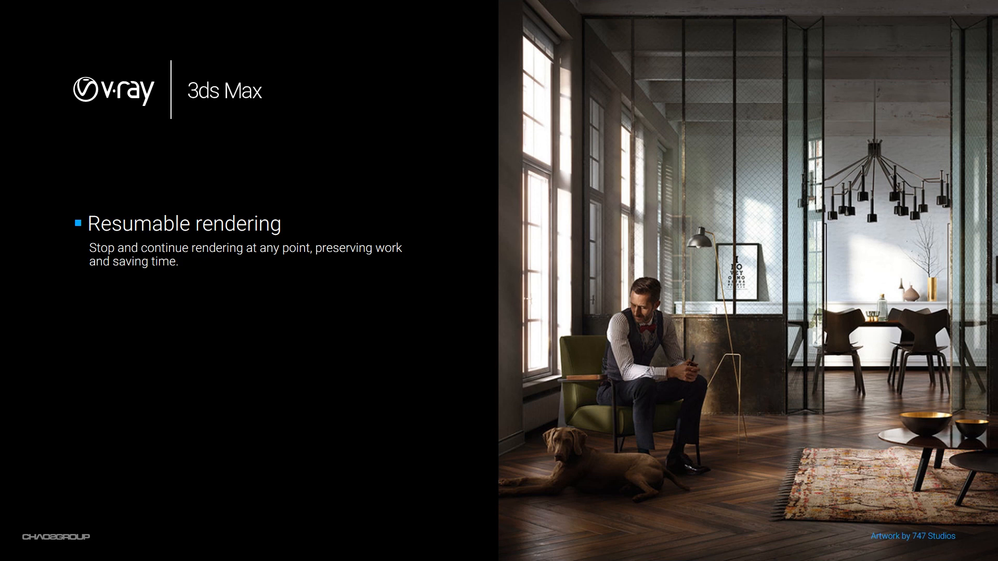
- Return to 3ds Max and stop the running interactive render
key(alt+Tab)
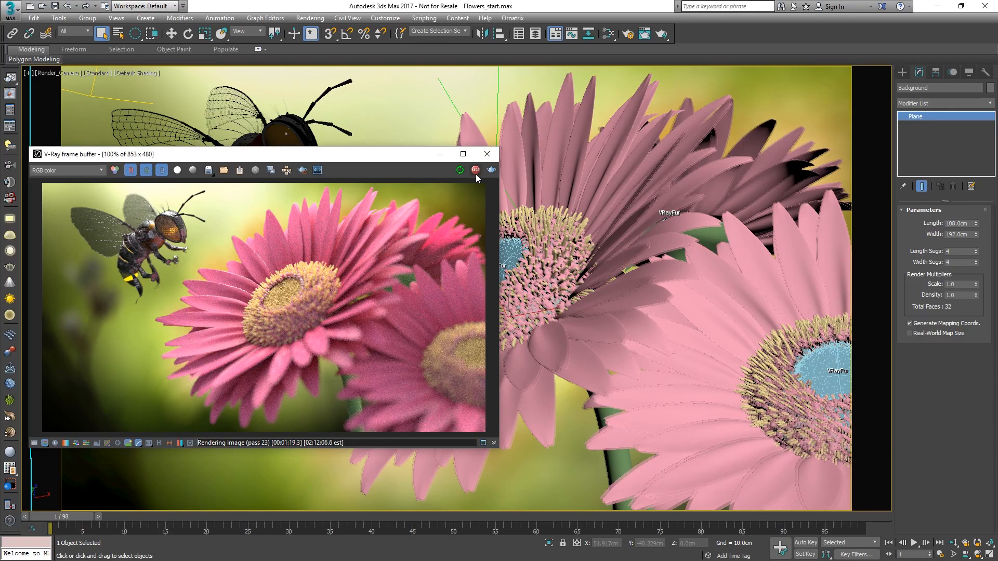
click(475, 172)
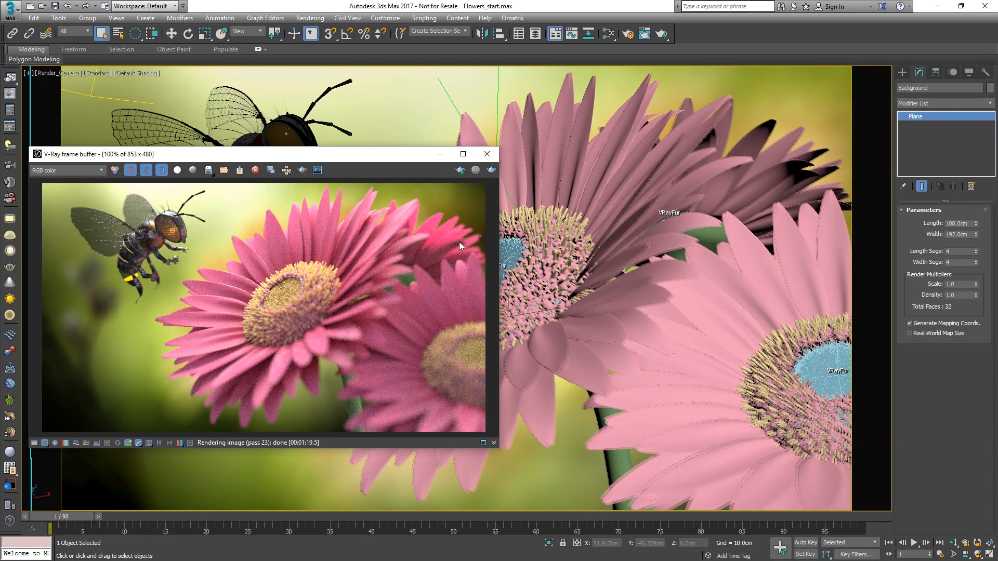
- Clear the rendered image from the frame buffer and switch the production image sampler type to Bucket
click(255, 171)
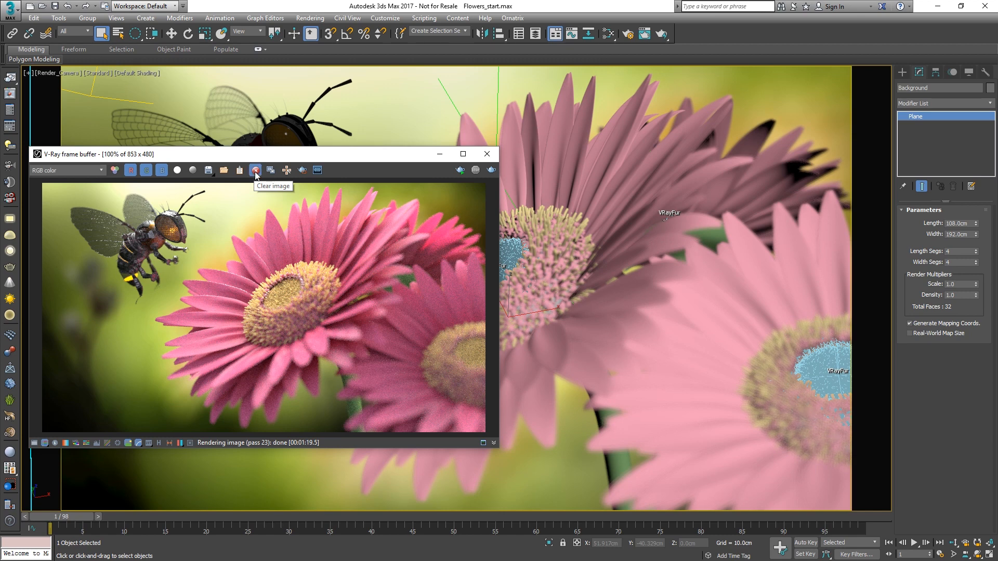
click(512, 317)
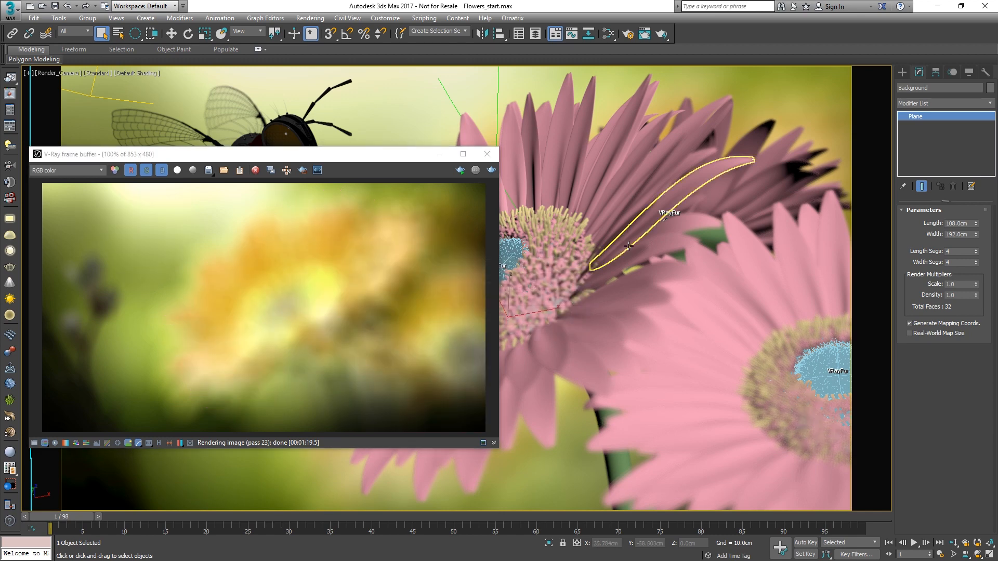
key(F10)
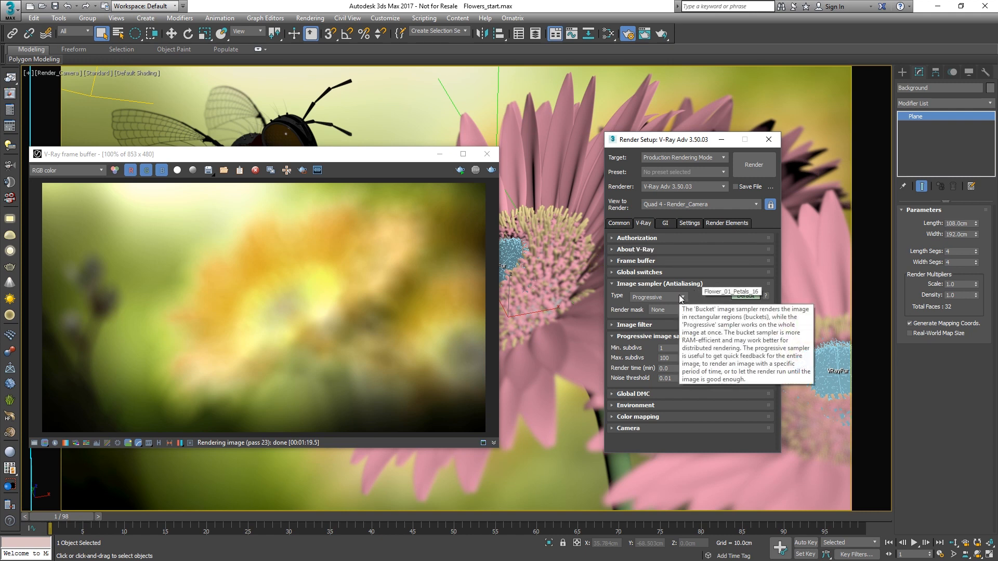
click(680, 297)
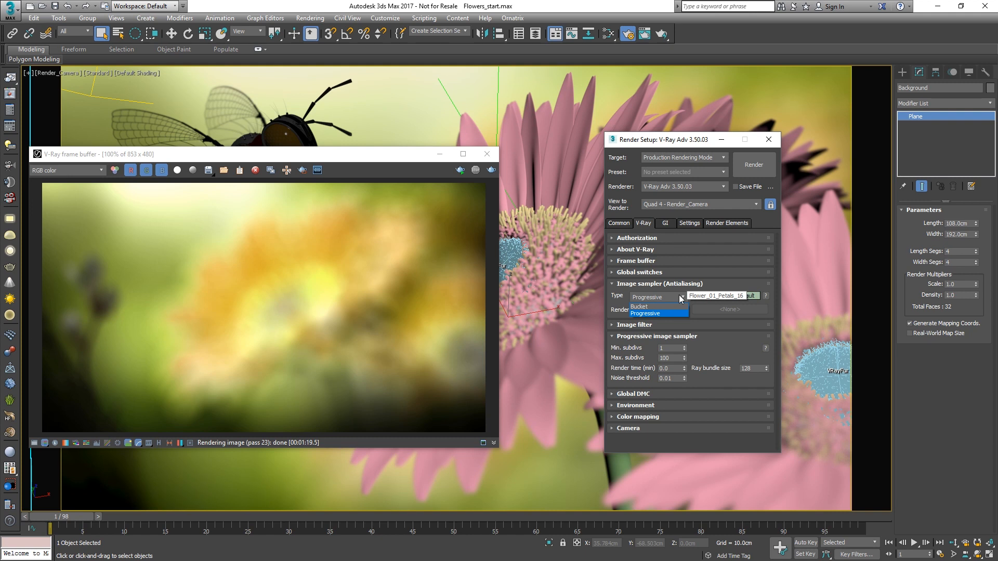
click(640, 306)
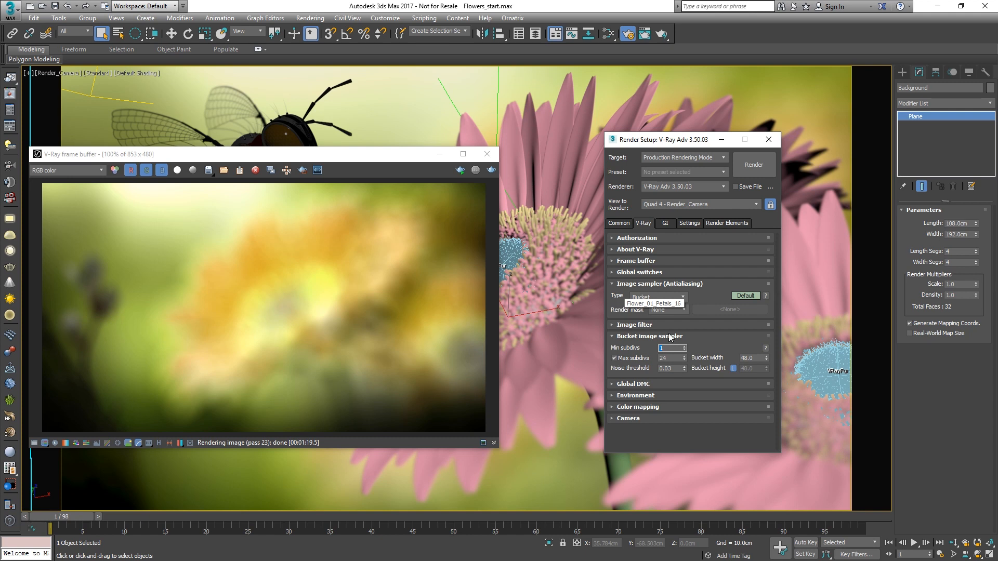
- Set the bucket image sampler's noise threshold to 0.5
click(673, 369)
double_click(668, 369)
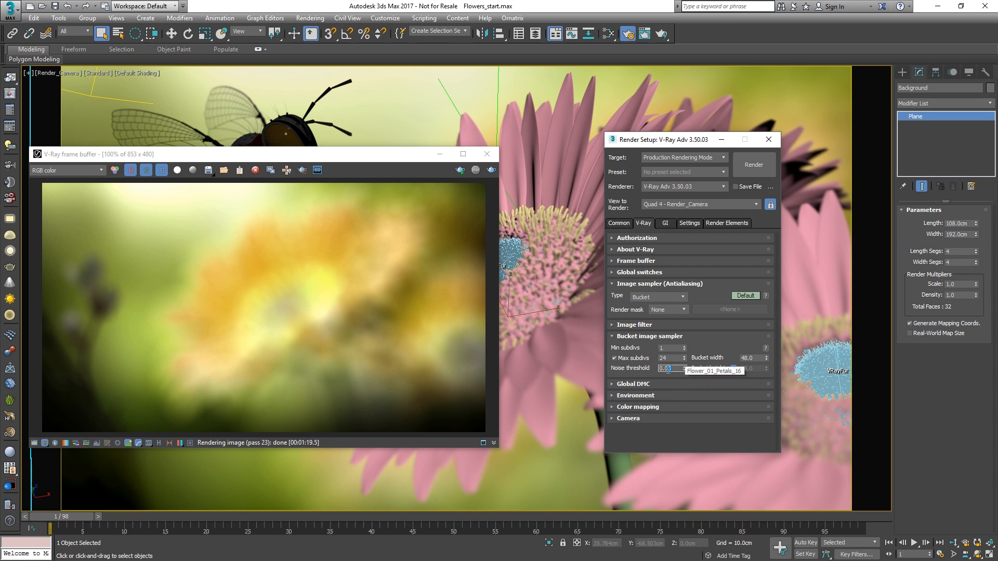
text(0.5)
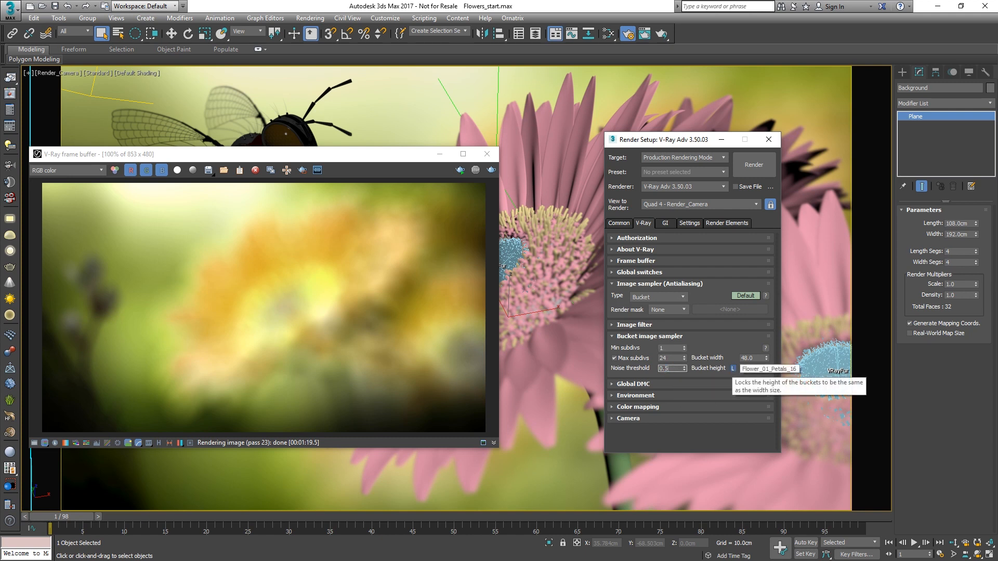
click(733, 368)
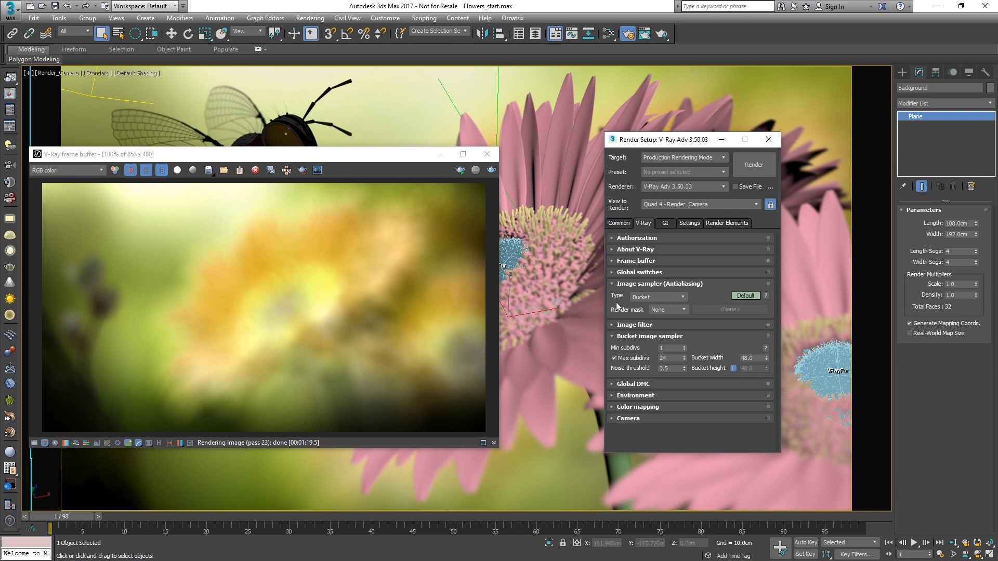
- Enable resumable rendering and V-Ray raw image file output in the render's frame buffer settings
click(619, 262)
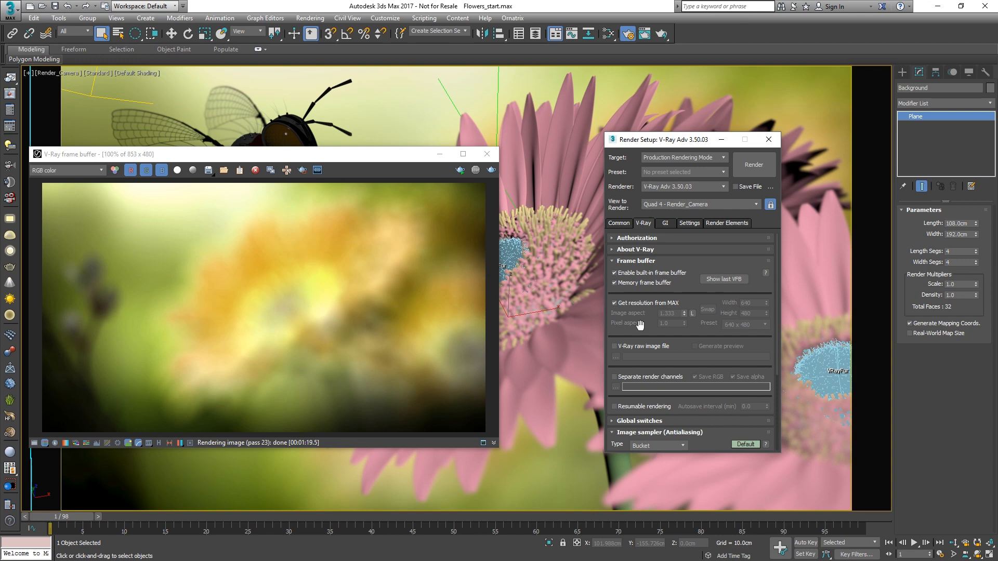
click(615, 407)
click(616, 347)
- Save the V-Ray raw image file as ResumableR in the Assets folder and close the render setup
click(616, 356)
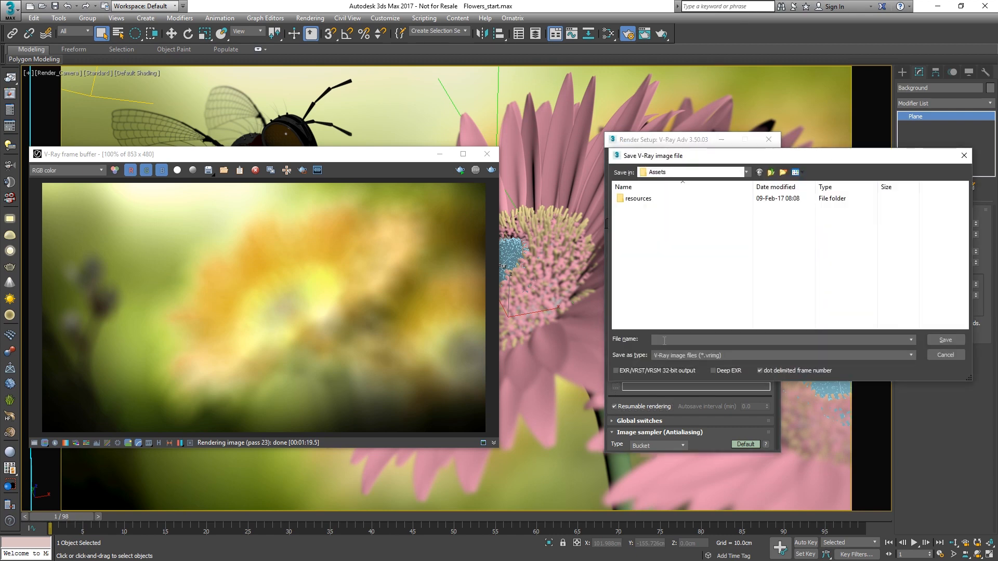
text(Res)
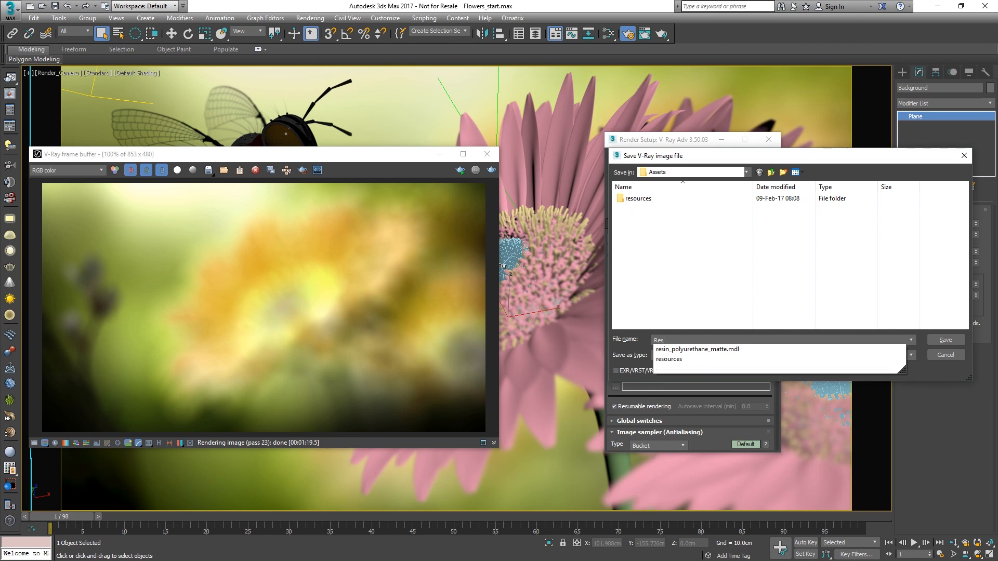
text(umableR)
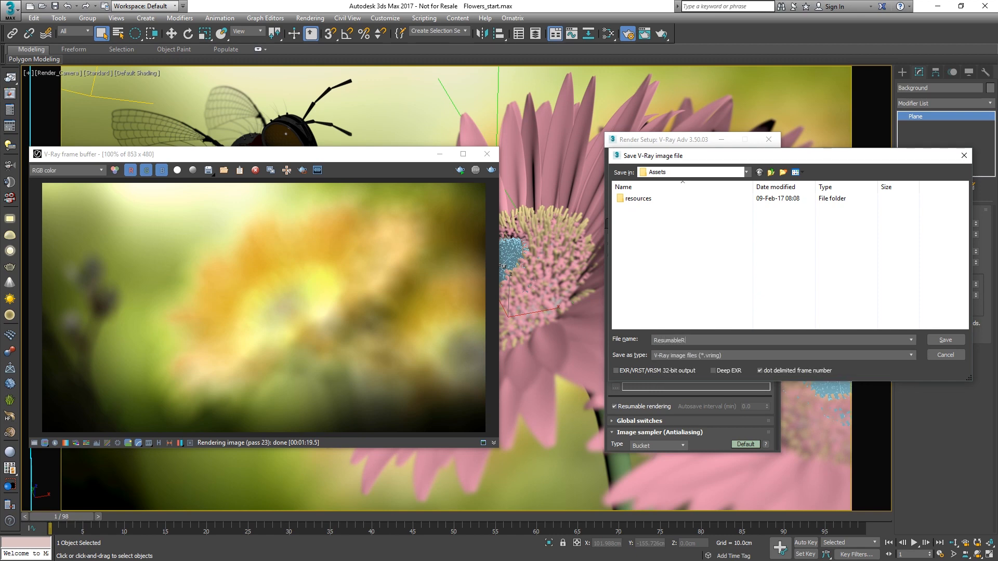
click(961, 341)
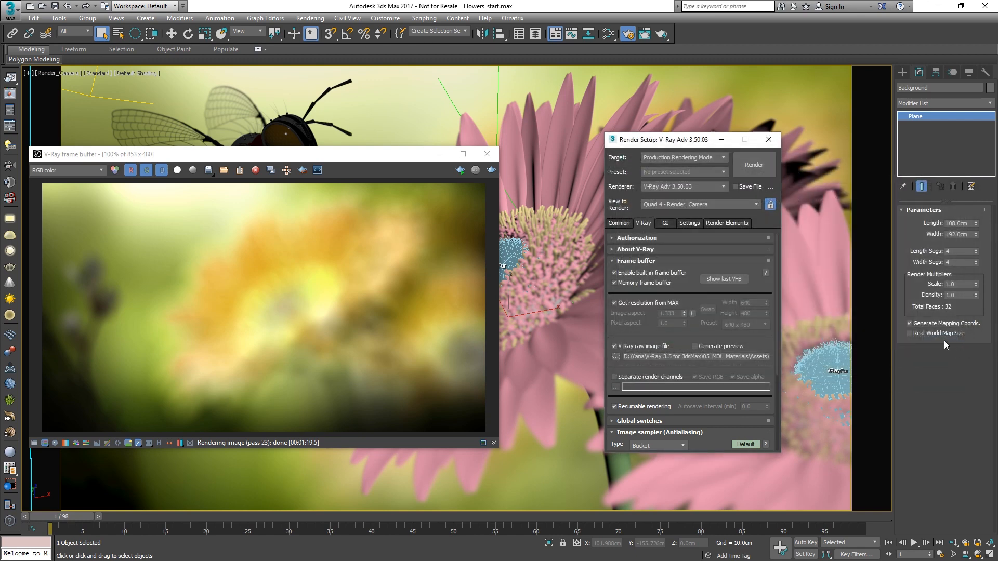
click(769, 140)
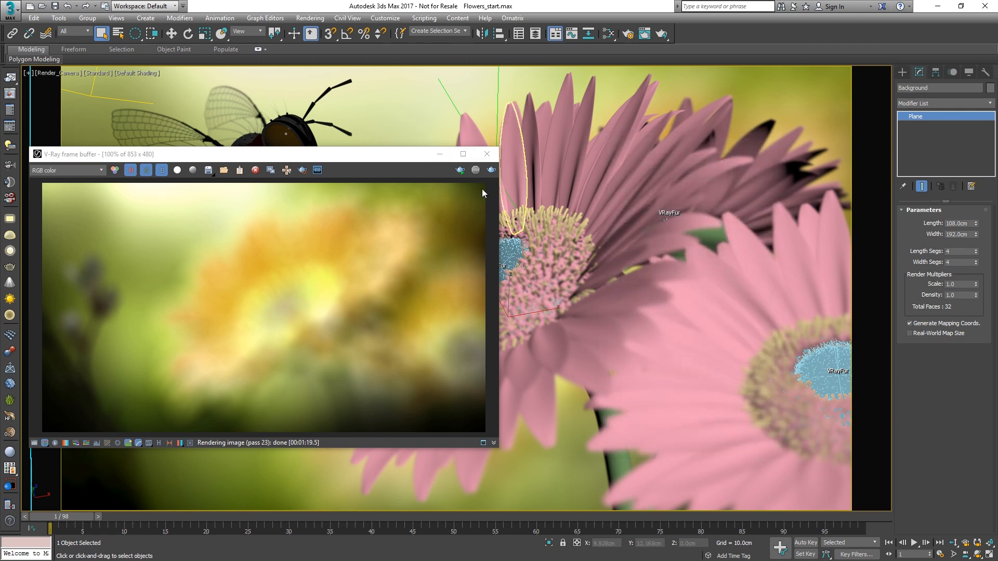
- Start the bucket render of the flower scene, stop it partway and resume it
click(491, 171)
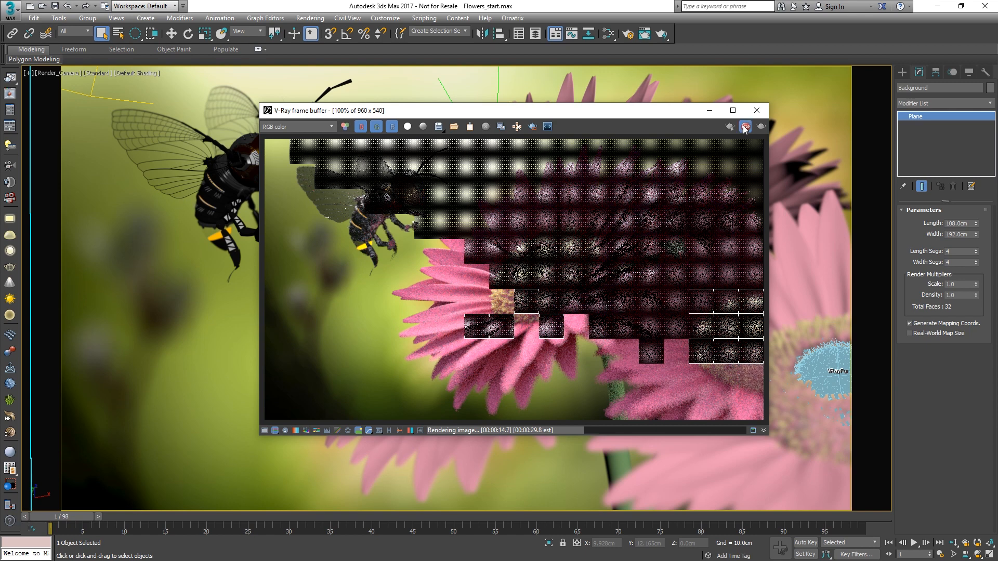
click(745, 126)
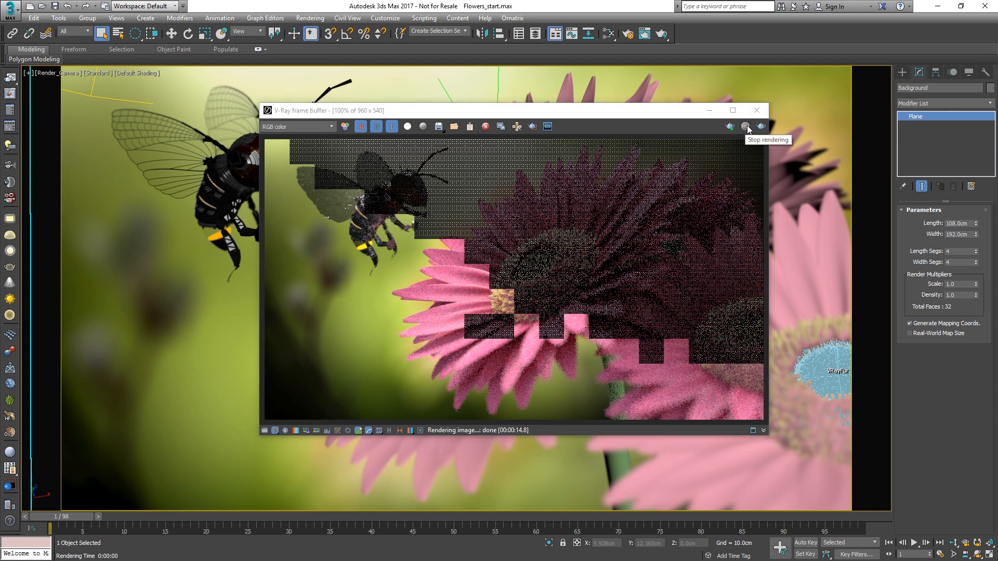
click(761, 127)
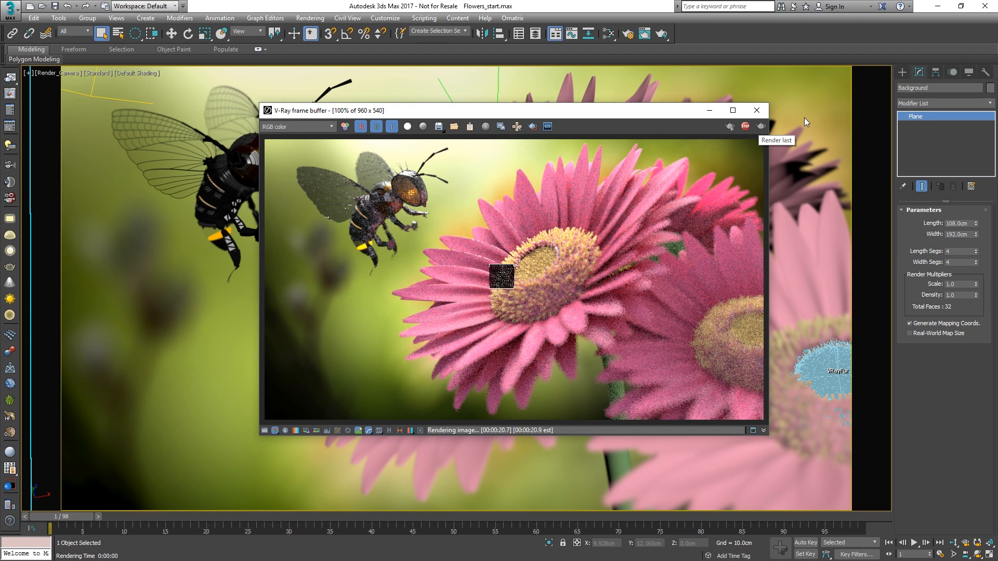
- Switch to the PowerPoint slide show and advance it to the alSurface material slide
key(alt+Tab)
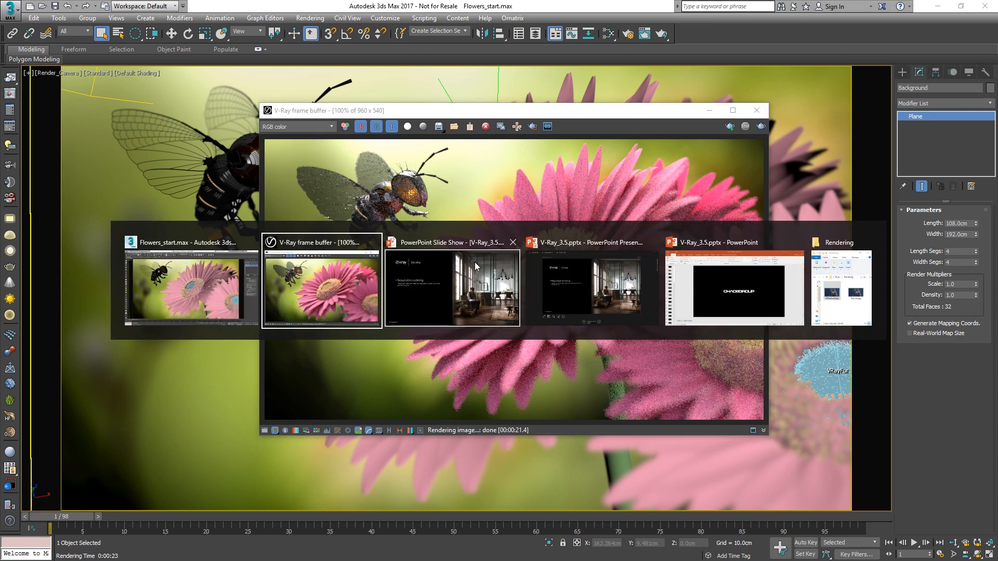
click(428, 291)
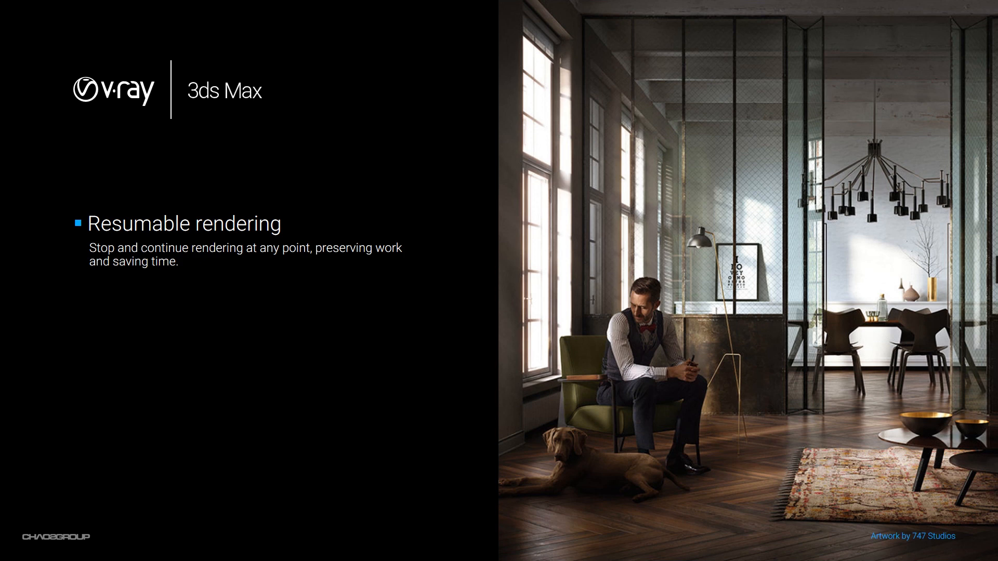
key(Right)
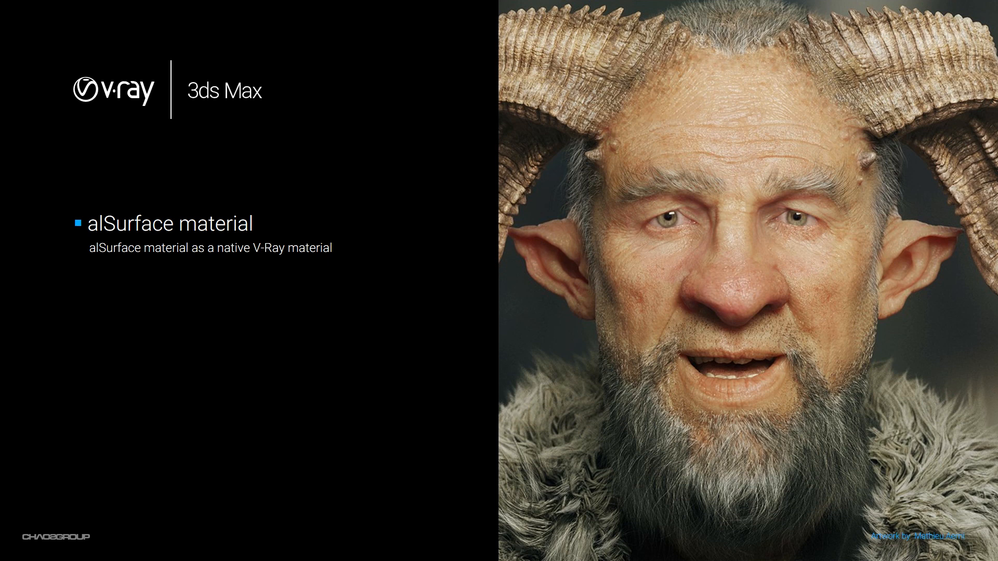
- Return to 3ds Max, close the frame buffer and open the recent scene Dancho_start.max without saving the flower scene
key(alt+Tab)
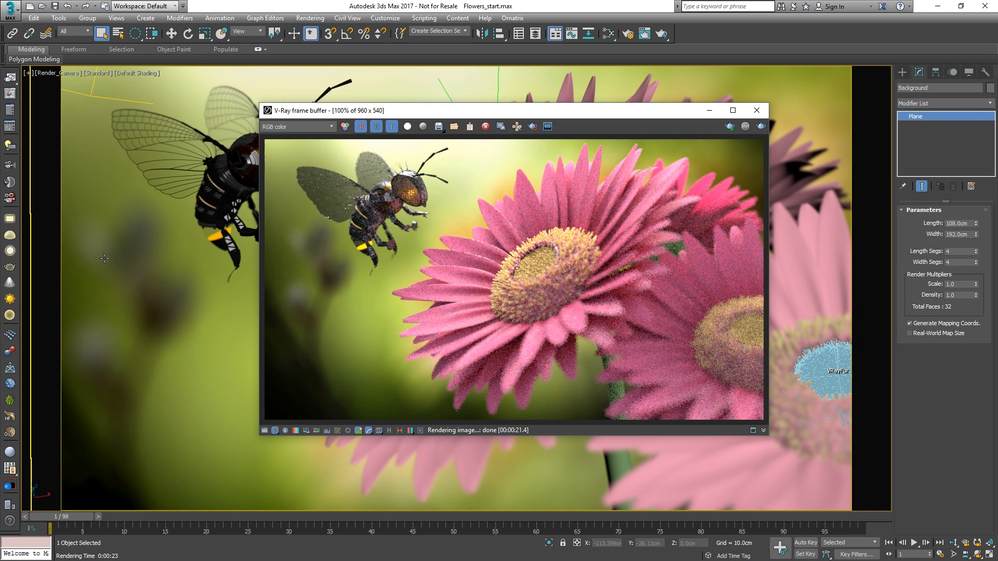
click(757, 110)
click(9, 10)
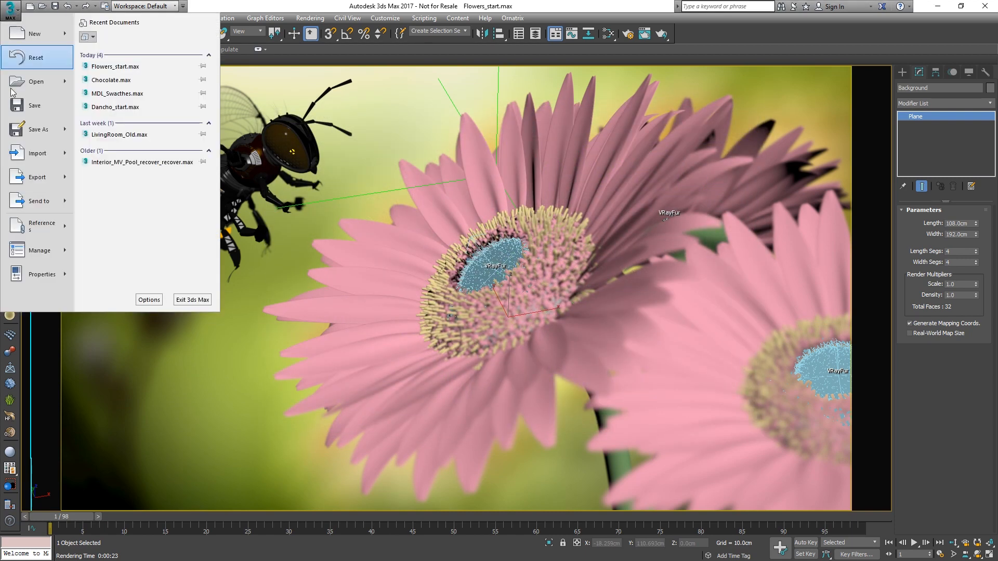
click(115, 107)
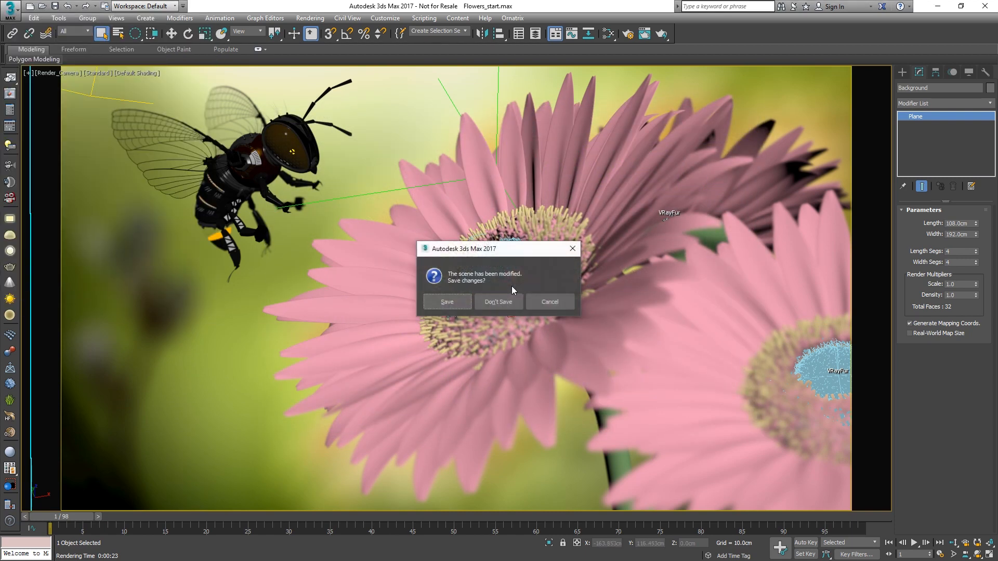
click(498, 304)
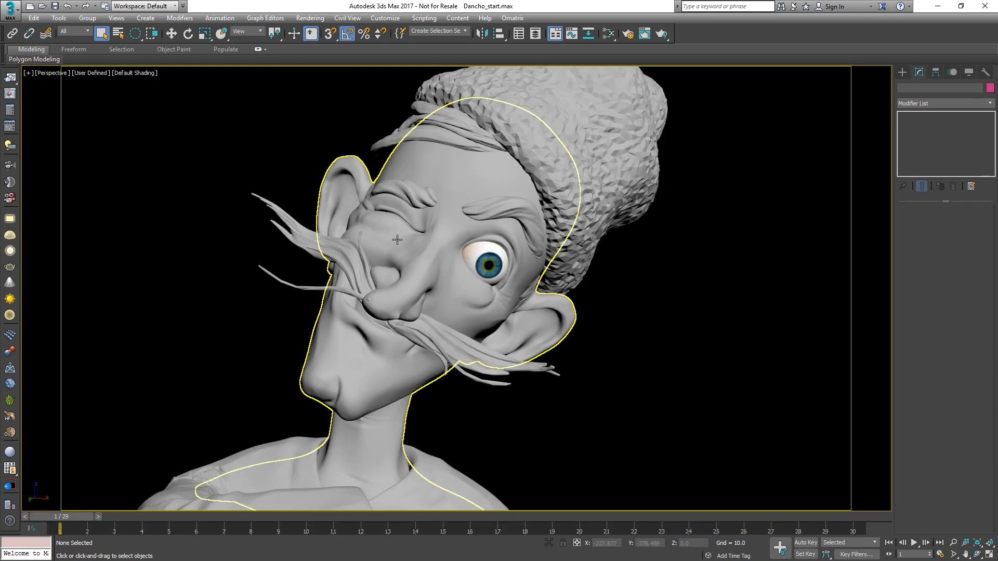
- Start an interactive render of the character with a close-up of his face, placing the frame buffer clear of the viewport's free area
alt+middle_drag(407, 235, 210, 222)
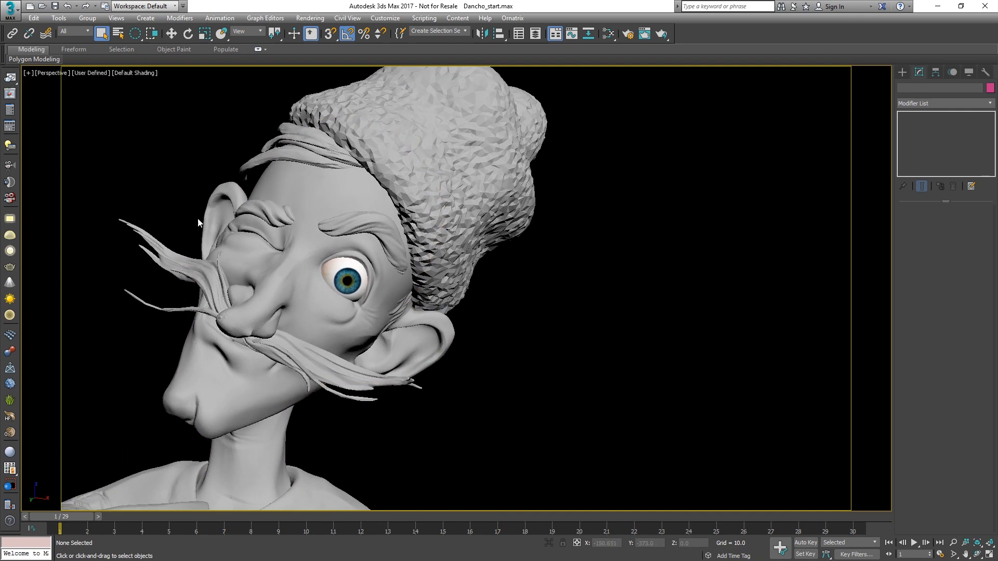
key(shift+q)
click(613, 262)
drag(444, 243, 184, 126)
drag(392, 200, 493, 202)
scroll(619, 239, up, 3)
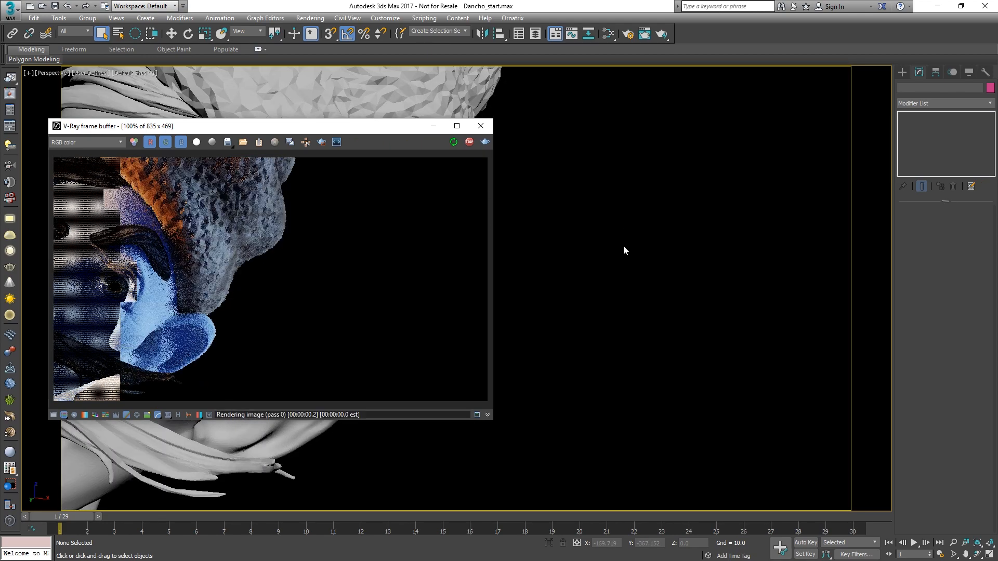
middle_drag(553, 274, 663, 207)
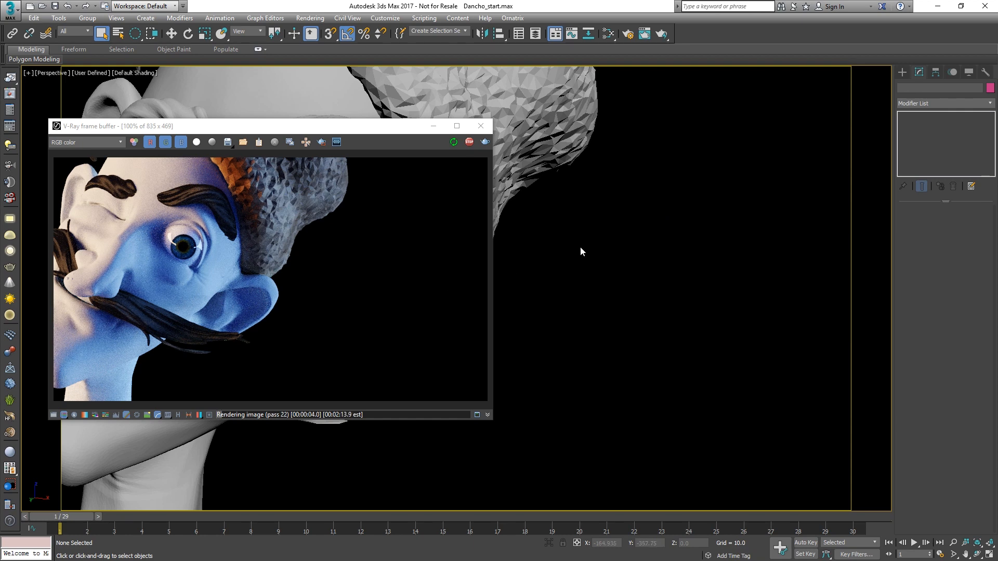
- Add a VRayALSurfaceMtl material to an empty area of the Slate Material Editor's node view
key(m)
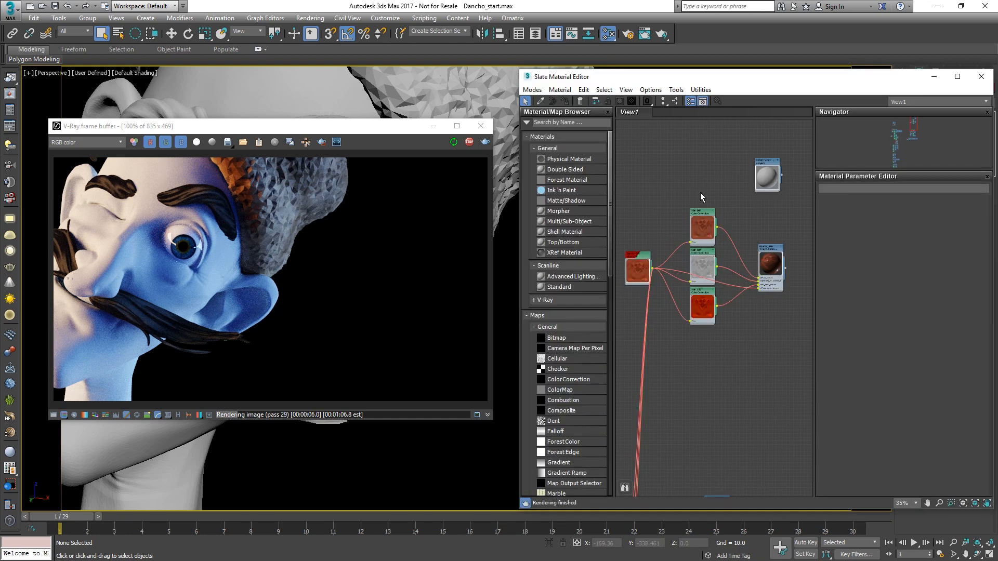
scroll(687, 206, up, 2)
middle_drag(692, 189, 666, 371)
right_click(657, 209)
mouse_move(688, 216)
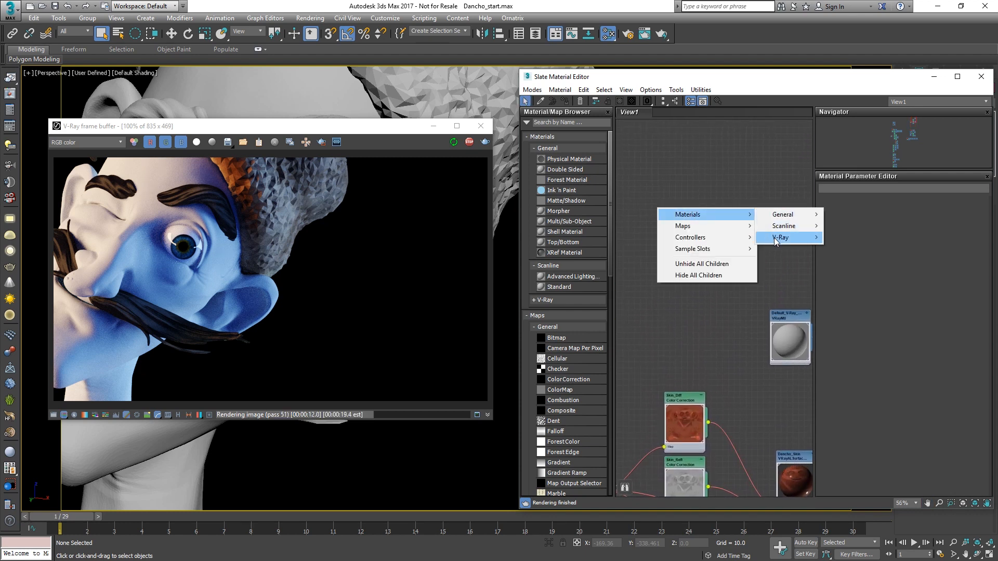
mouse_move(776, 239)
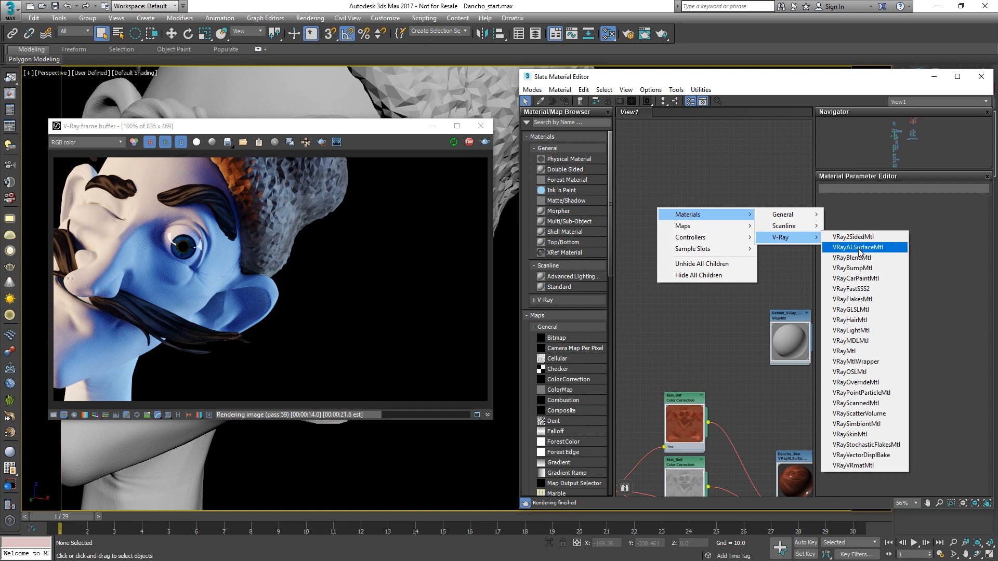
click(848, 248)
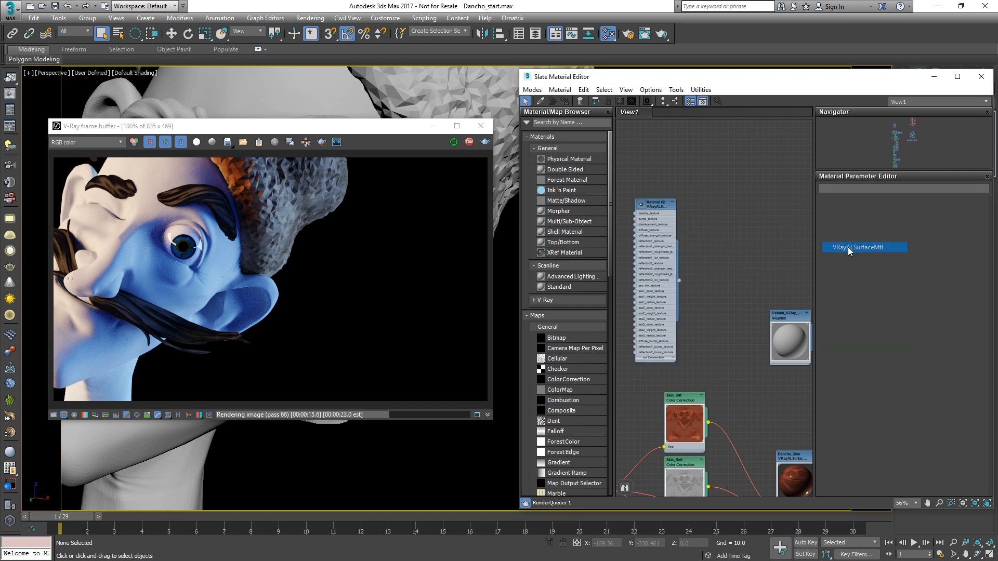
- Select the character's head, open the new VRayALSurfaceMtl's parameters and move its node clear of the skin map nodes
double_click(641, 207)
click(306, 107)
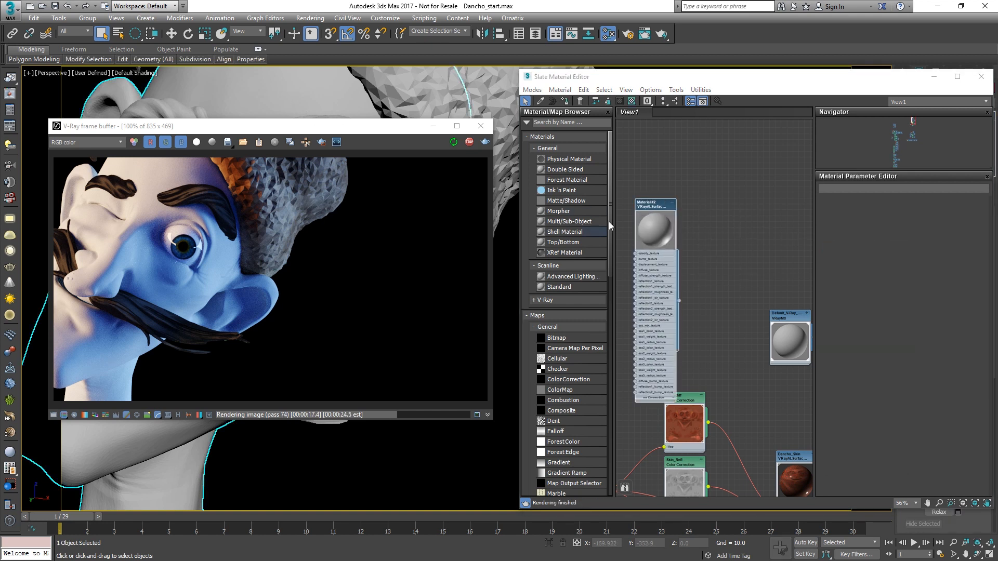
double_click(649, 205)
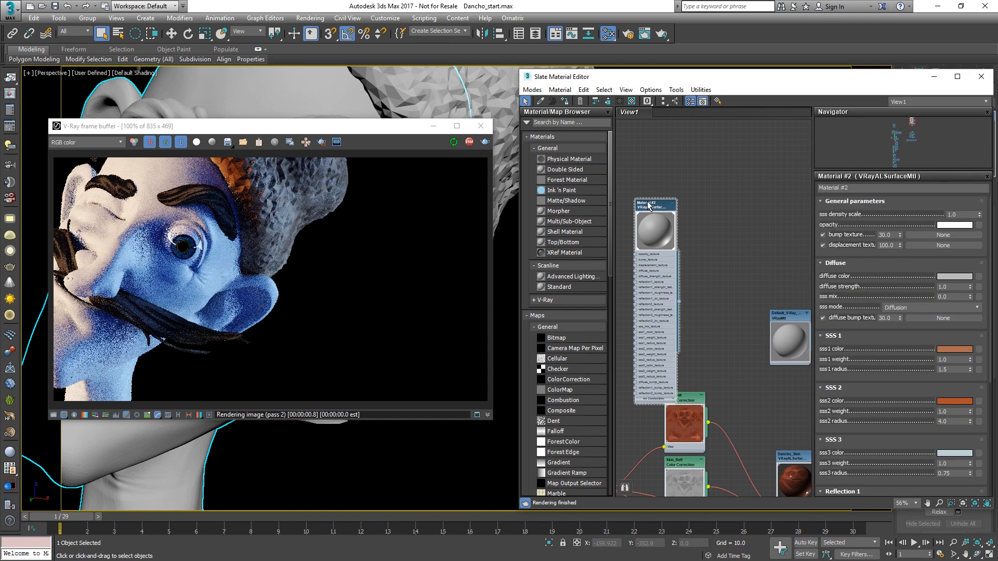
drag(648, 206, 658, 144)
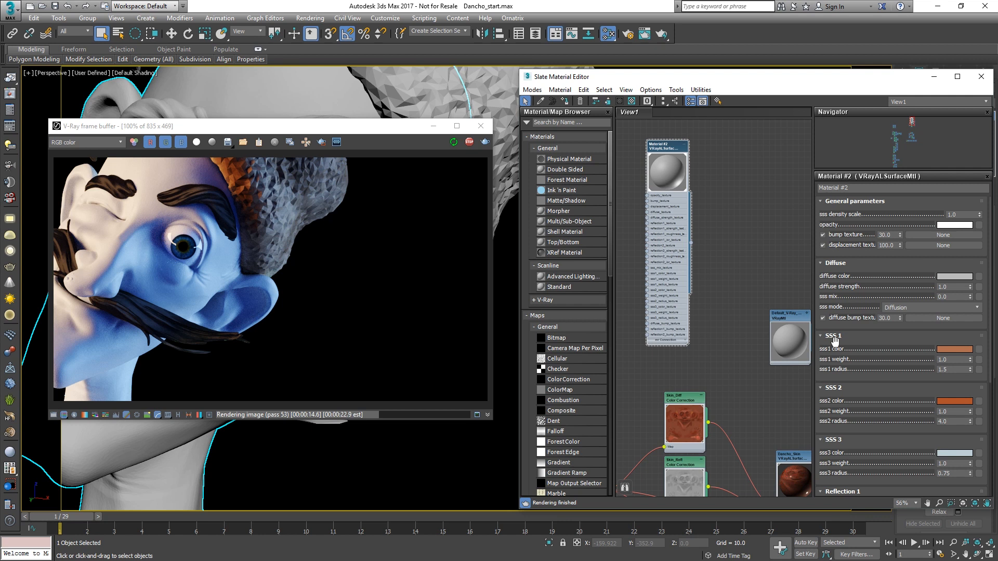
- Examine the SSS and reflection parameters of the new VRayALSurfaceMtl material
scroll(835, 347, down, 3)
scroll(876, 405, down, 2)
scroll(876, 406, down, 3)
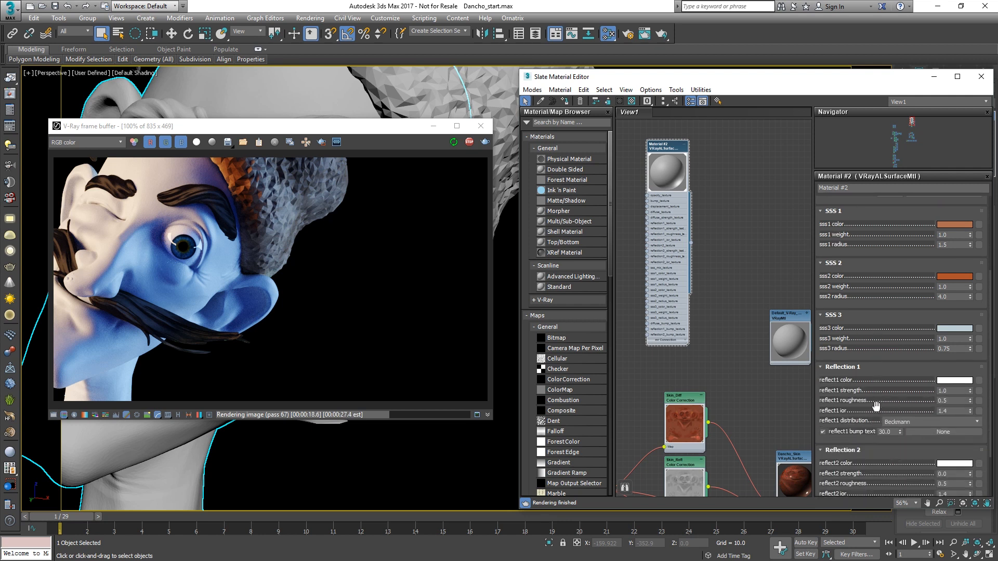
- Set the sss mix of the new VRayALSurfaceMtl to 1.0
scroll(877, 397, down, 2)
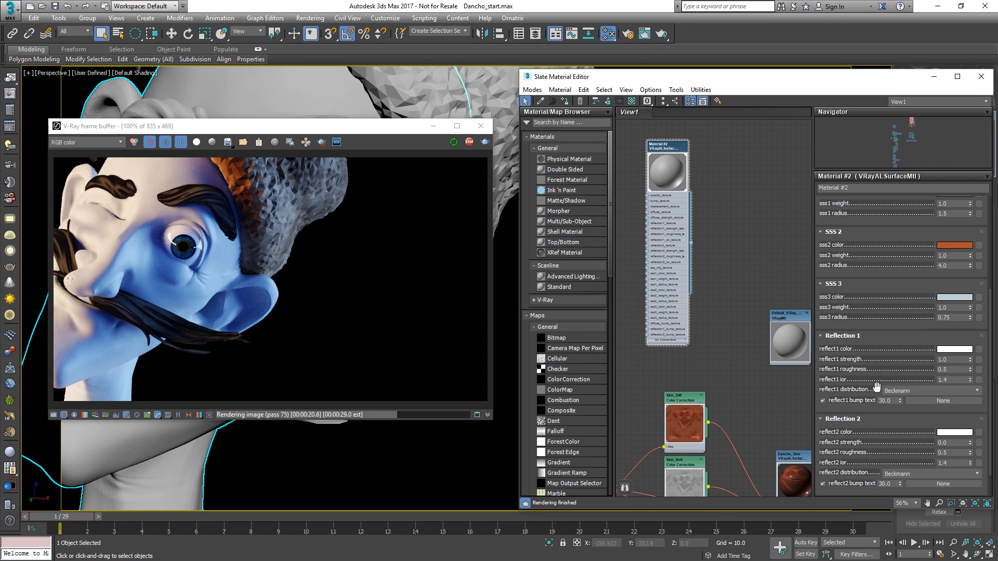
scroll(851, 332, up, 3)
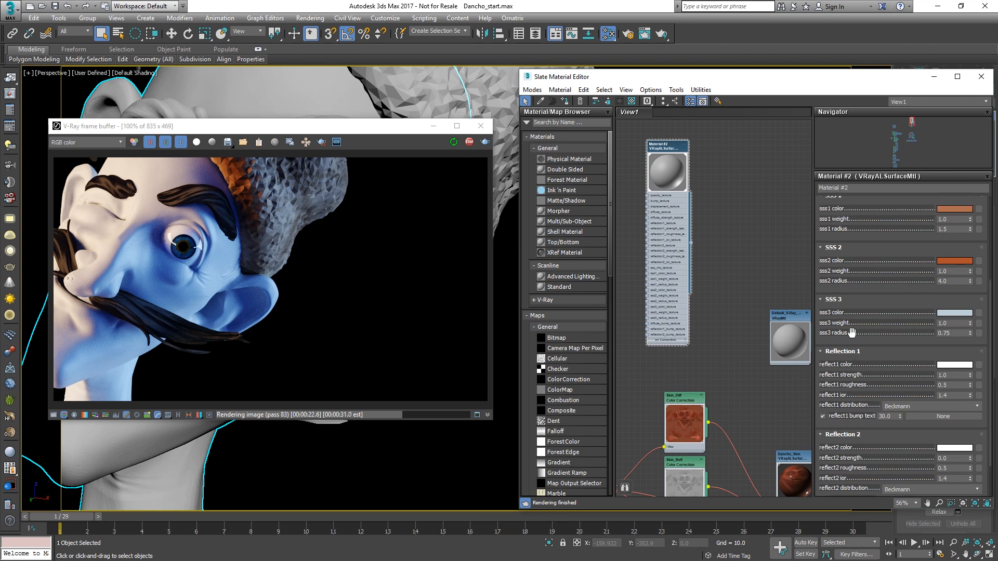
scroll(851, 332, up, 7)
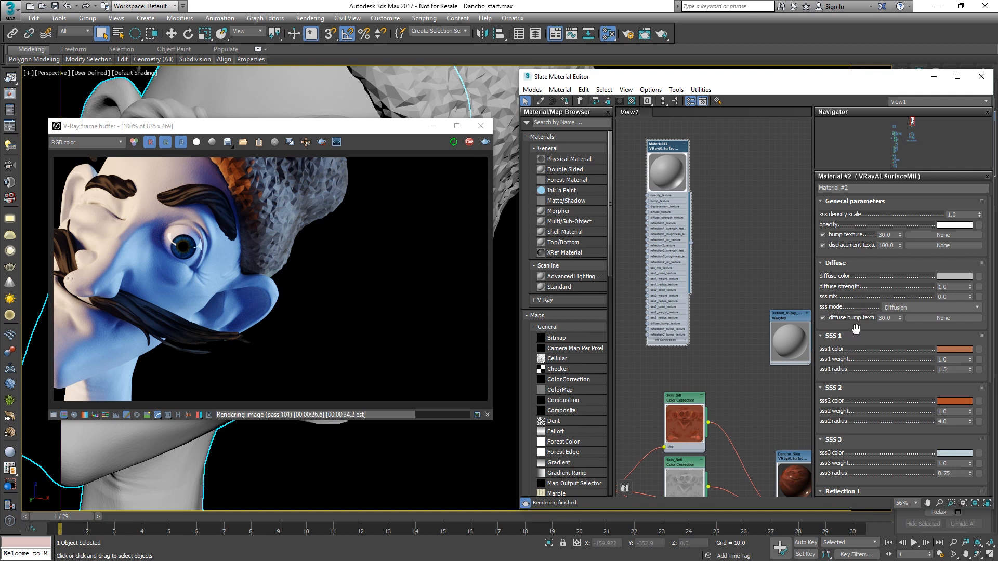
drag(956, 296, 905, 294)
text(1)
key(Return)
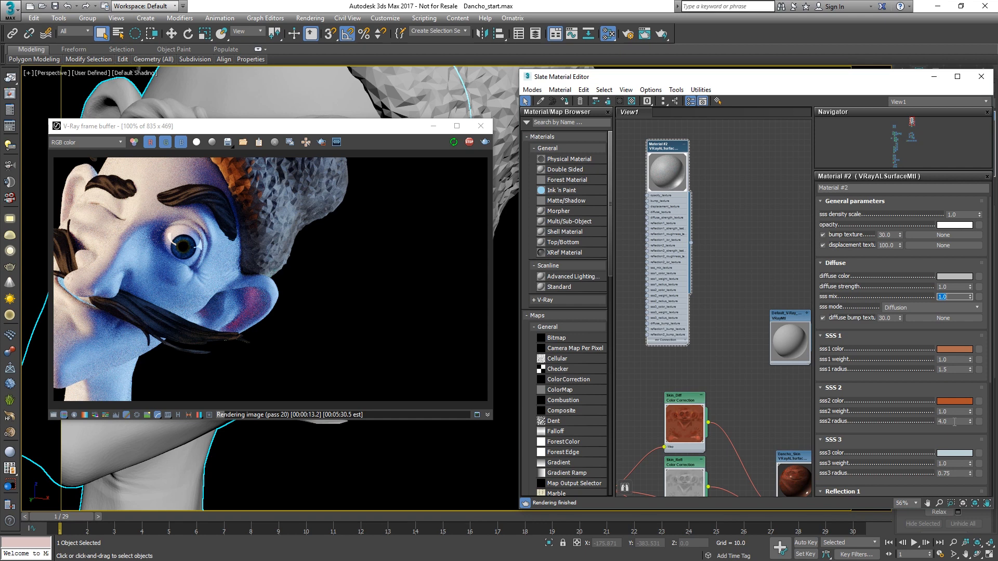
- Set the weights of SSS 2 and SSS 3 to 0 in the new skin material
click(955, 421)
click(952, 413)
text(0)
click(954, 462)
text(0)
key(Return)
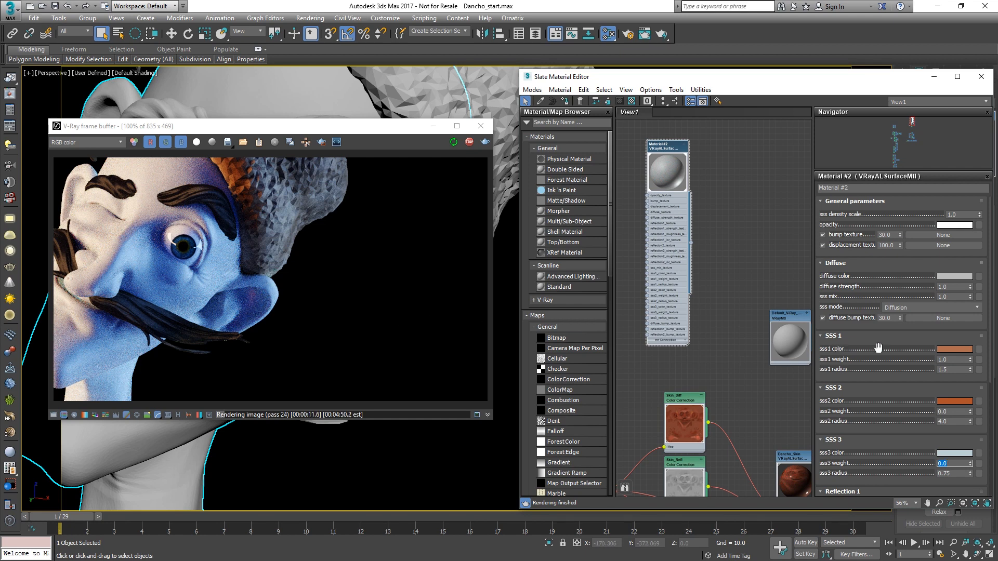
- Set the SSS 1 radius to 2.0 and raise the red value of its color to 196
click(949, 370)
text(2)
key(Return)
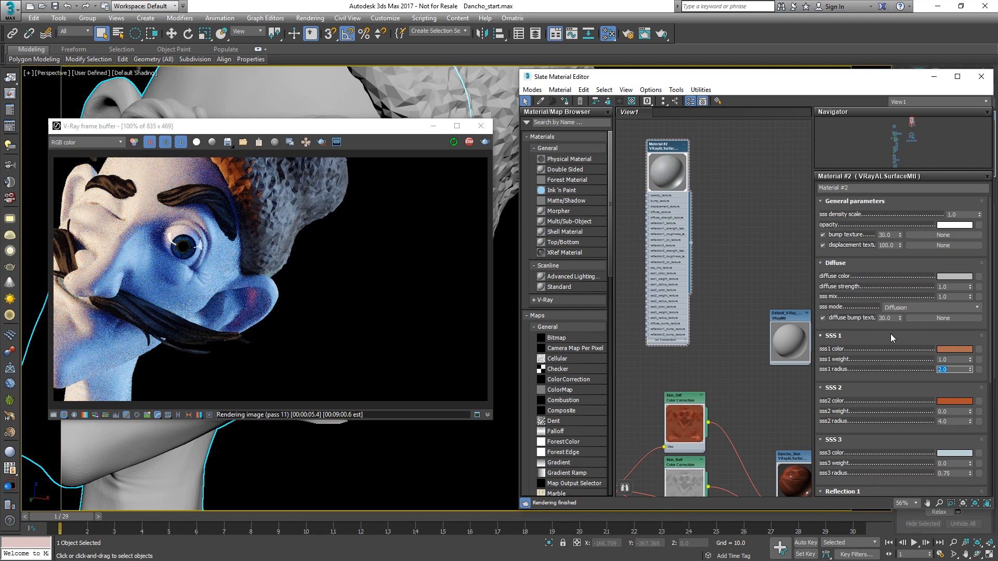
click(954, 350)
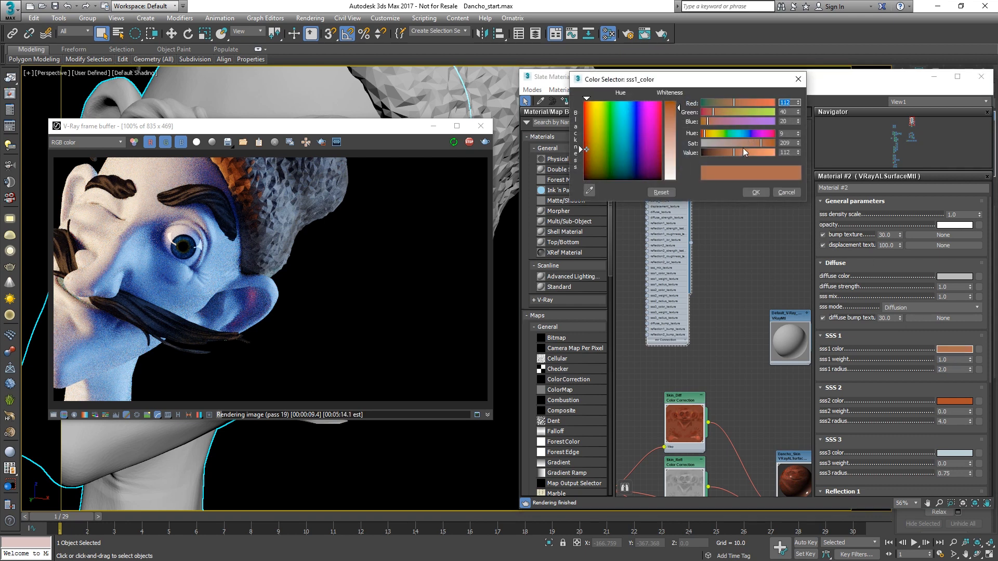
drag(740, 102, 757, 103)
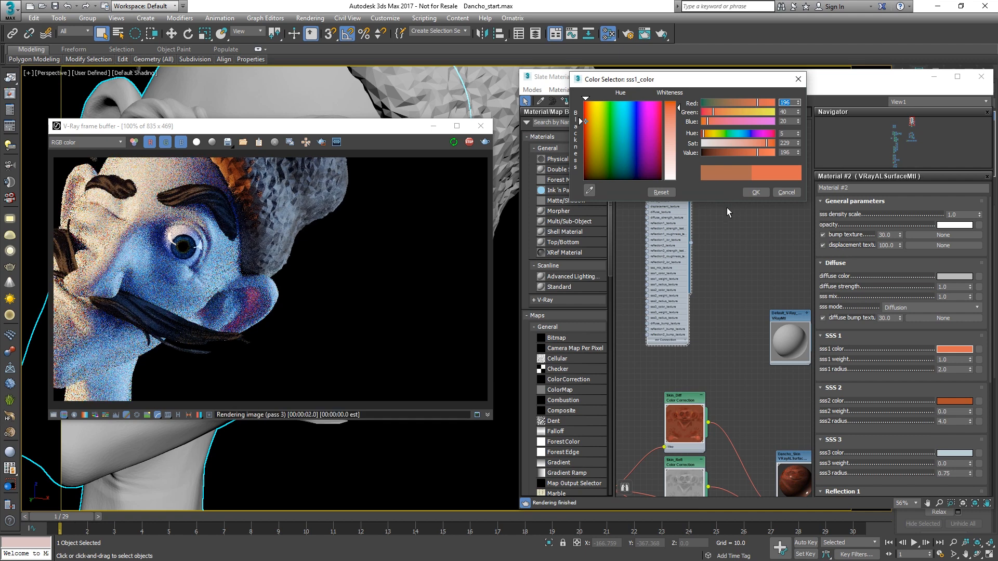
click(755, 192)
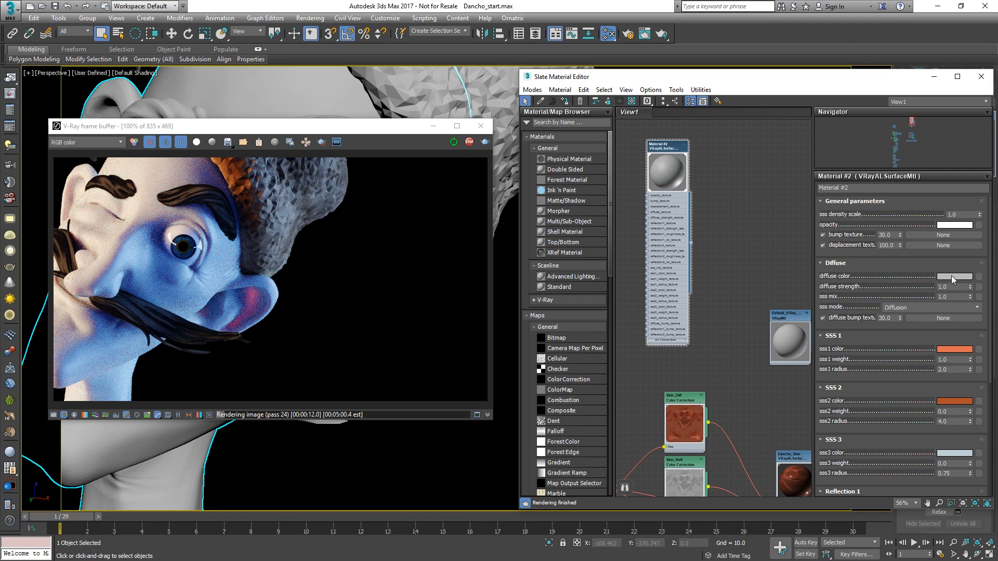
- Change the diffuse color to a peach tone (249, 191, 128) and connect the Skin_Diff map to the new material's diffuse texture
click(952, 276)
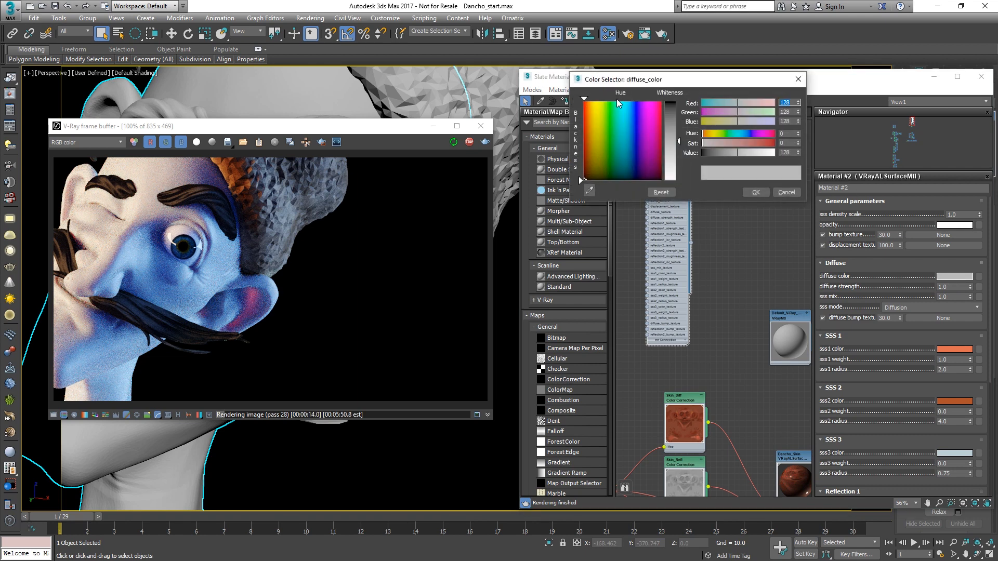
click(591, 105)
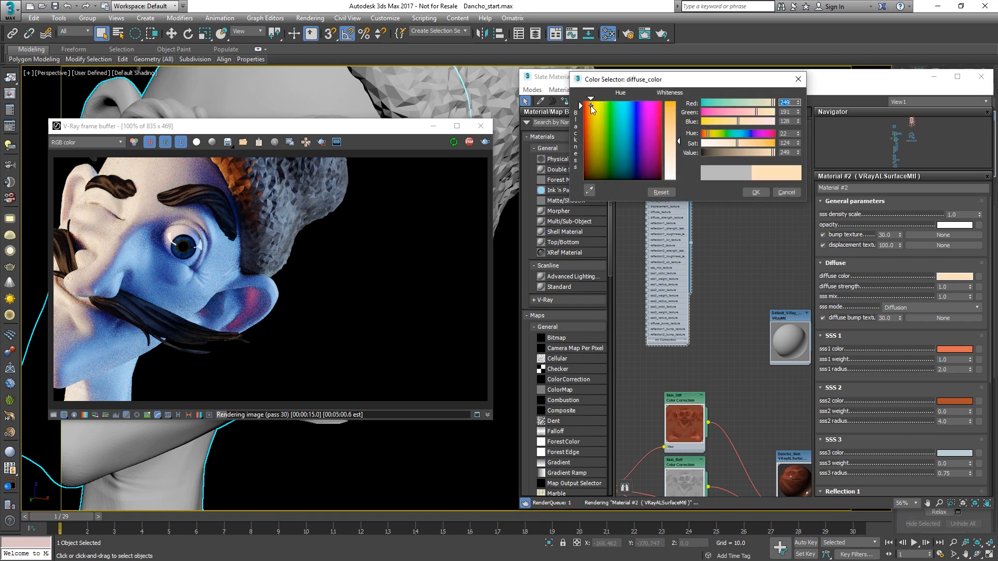
click(756, 193)
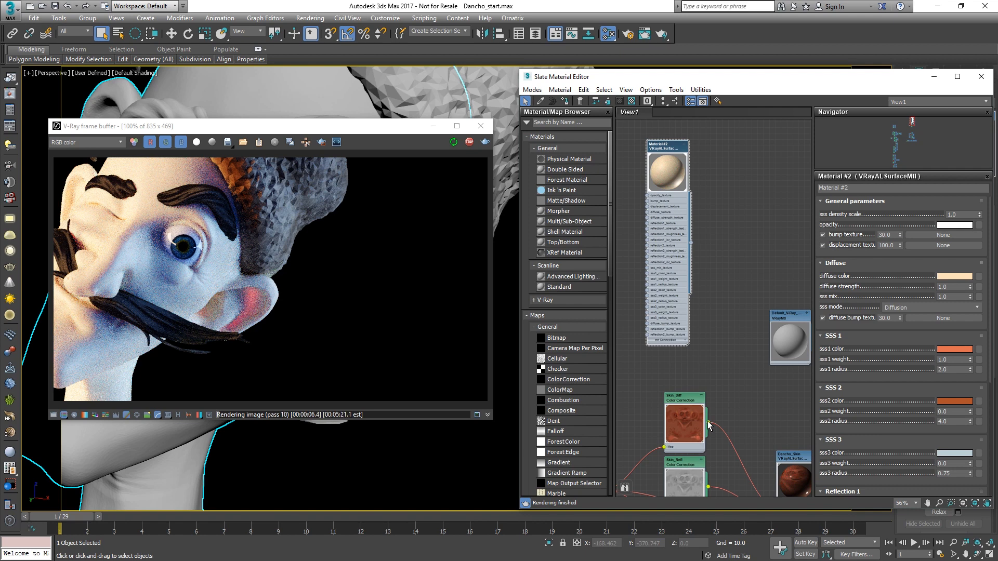
drag(709, 425, 774, 334)
click(733, 324)
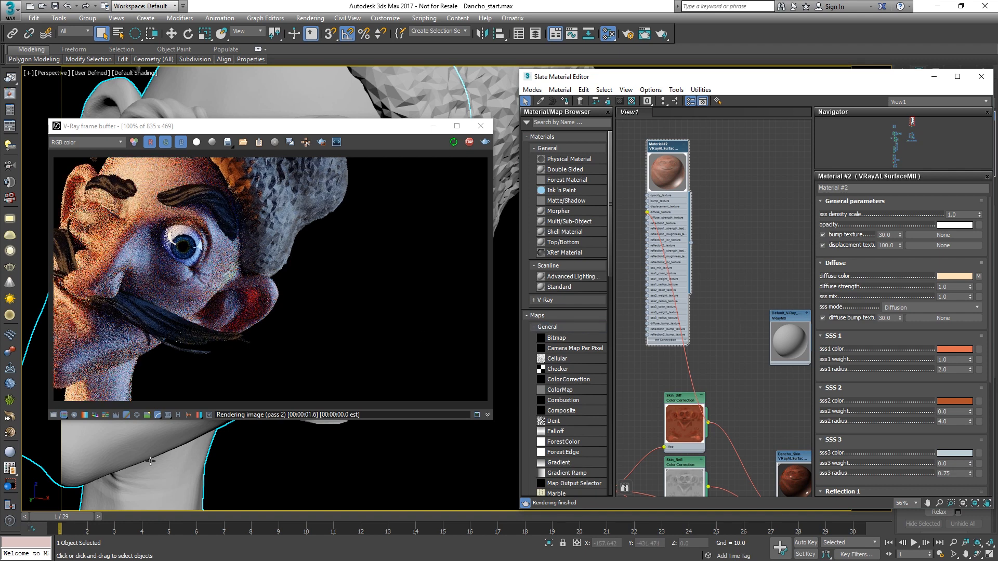
- Assign the prepared Dancho_Skin material to the selected head and show the whole head in the interactive render
middle_drag(798, 461, 724, 363)
click(723, 360)
key(a)
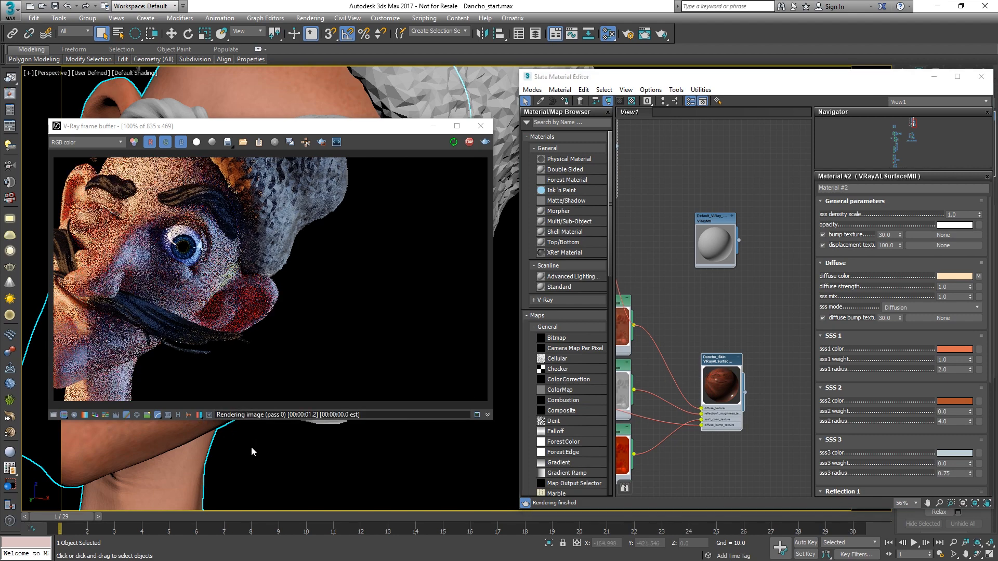
middle_drag(250, 448, 308, 448)
scroll(308, 448, down, 2)
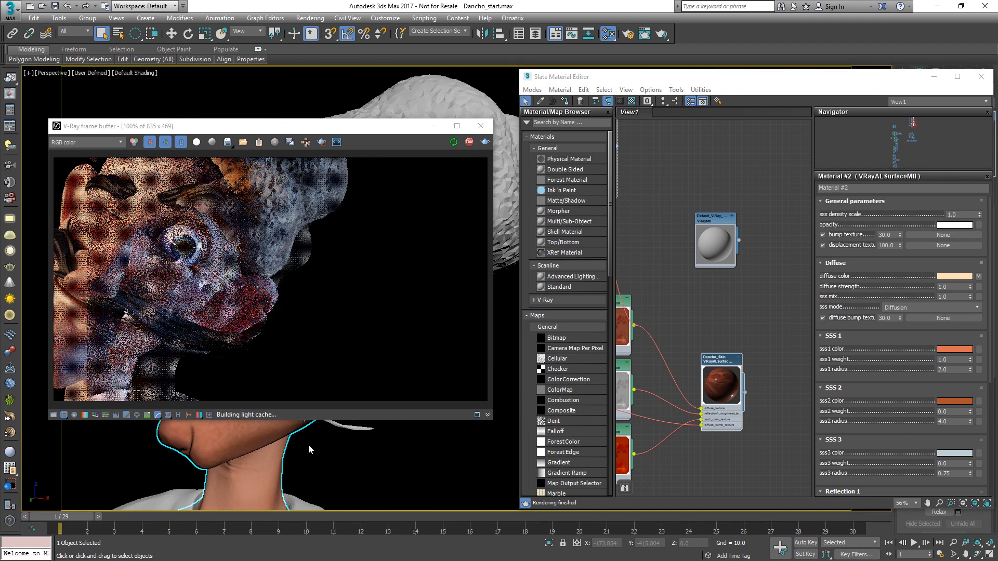
- Examine the Dancho_Skin material's diffuse, SSS and reflection parameters and its connected skin maps
double_click(721, 361)
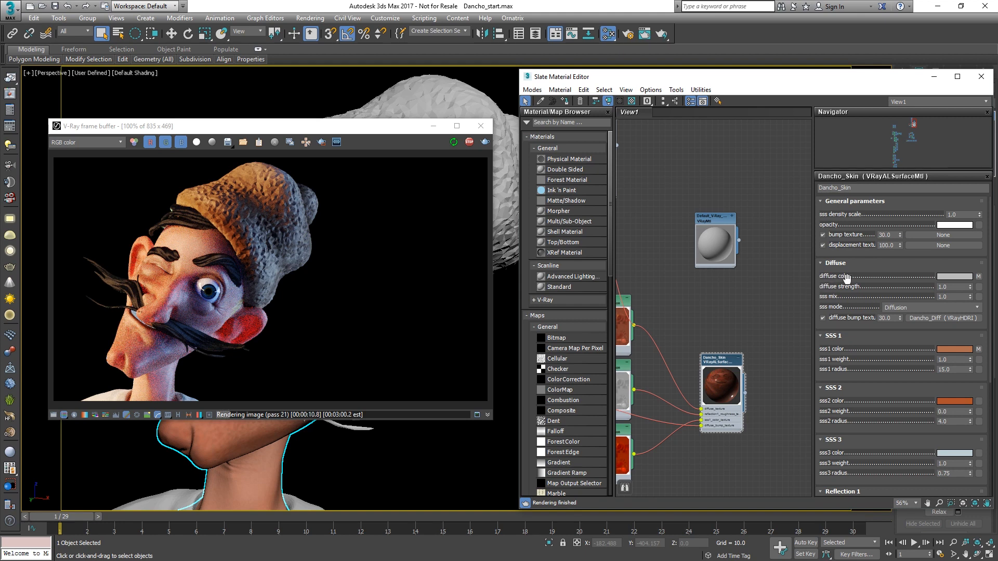
drag(863, 342, 855, 178)
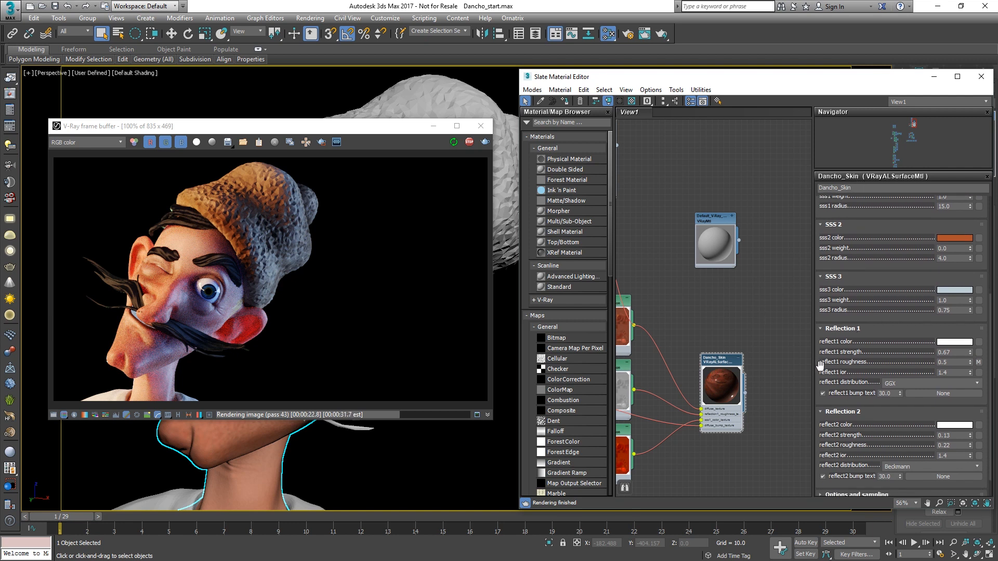
middle_drag(650, 345, 719, 329)
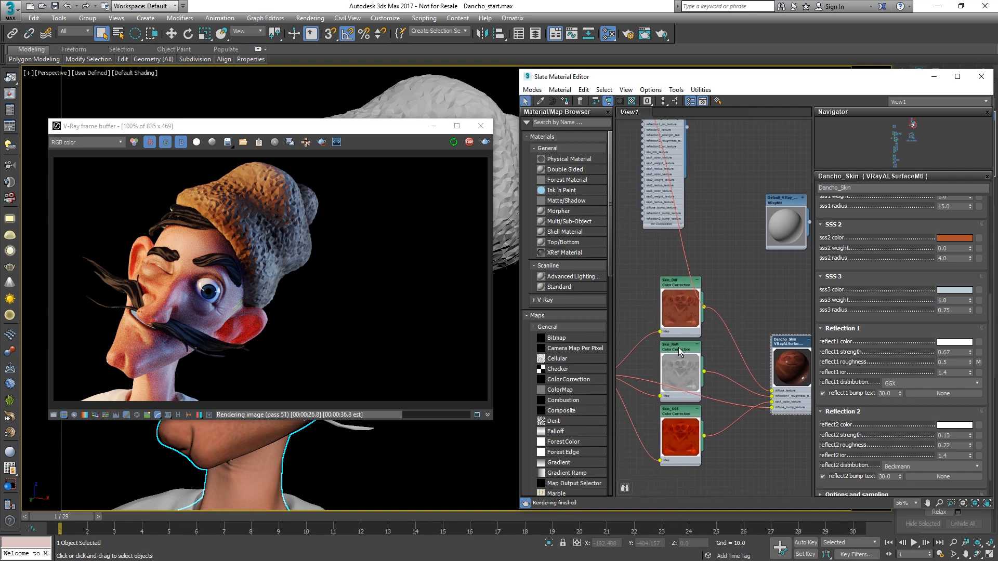
- Switch to the Rendering folder and open AllSurface2.jpg to view the final character render
key(alt+Tab)
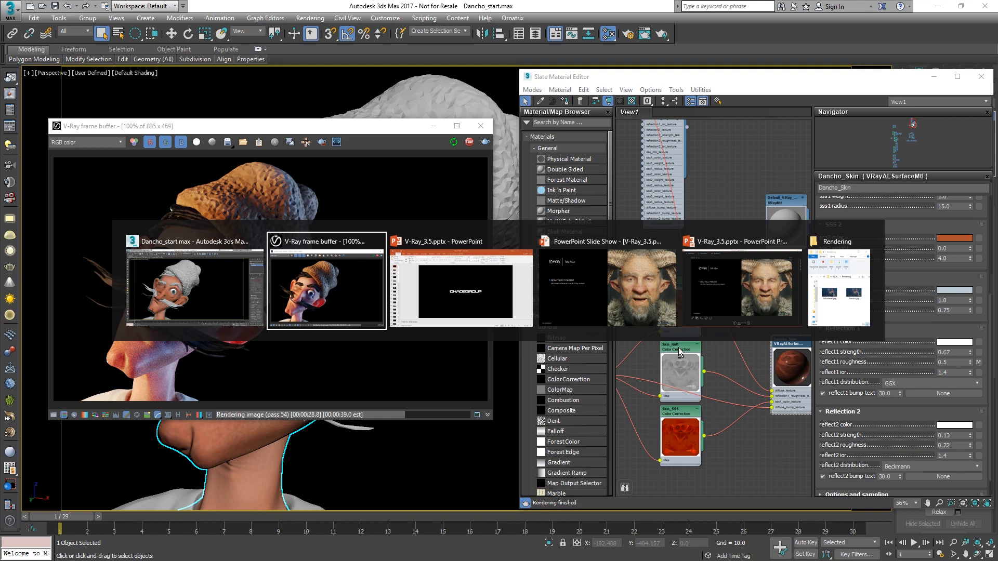
click(837, 287)
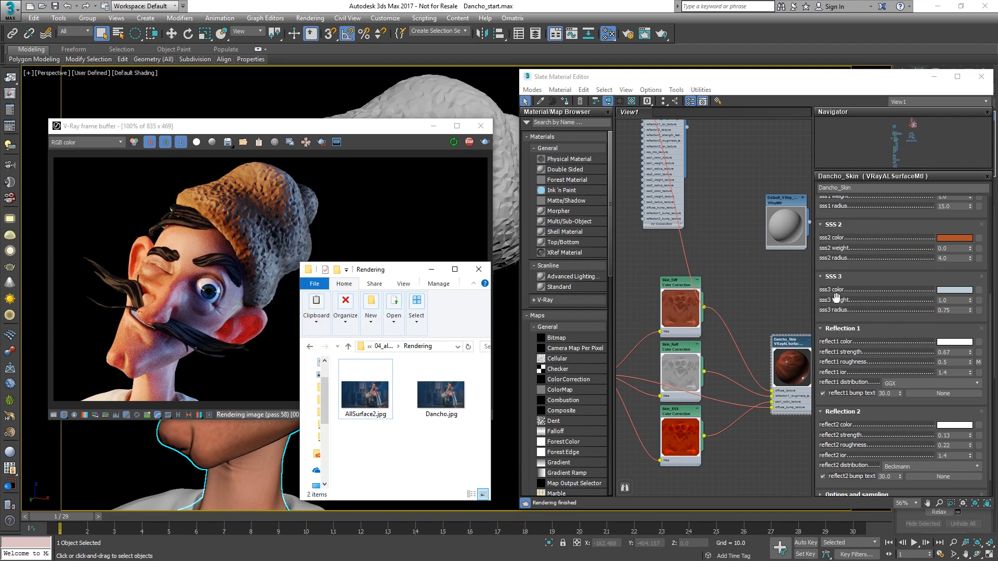
double_click(365, 395)
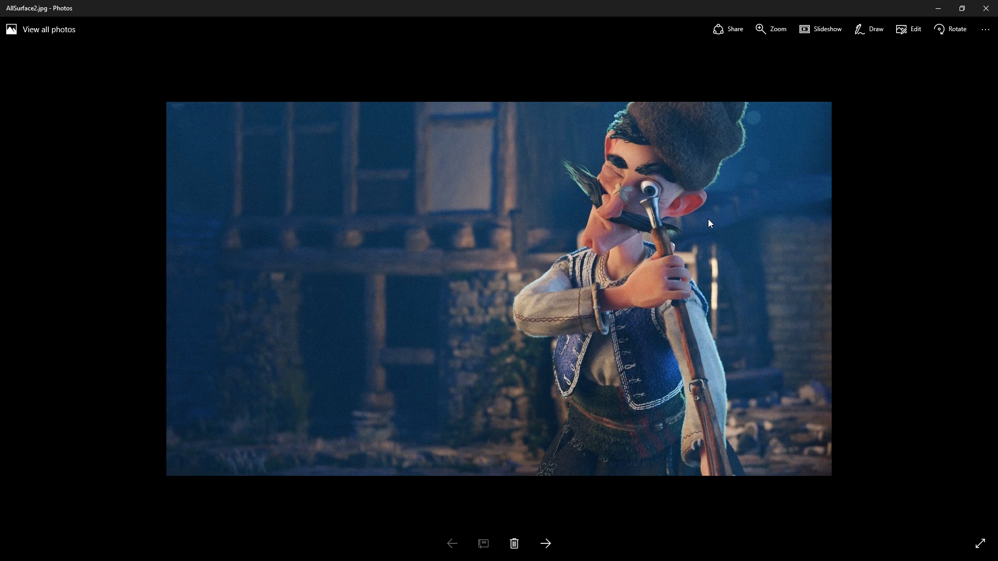
- Switch to the PowerPoint slide show of V-Ray_3.5 and advance to the MDL materials slide
key(alt+Tab)
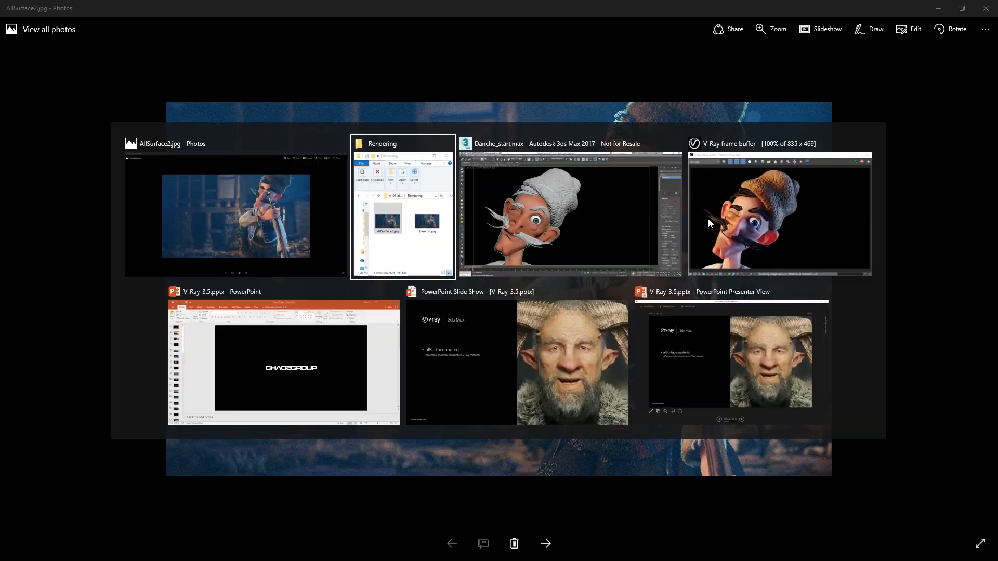
click(541, 312)
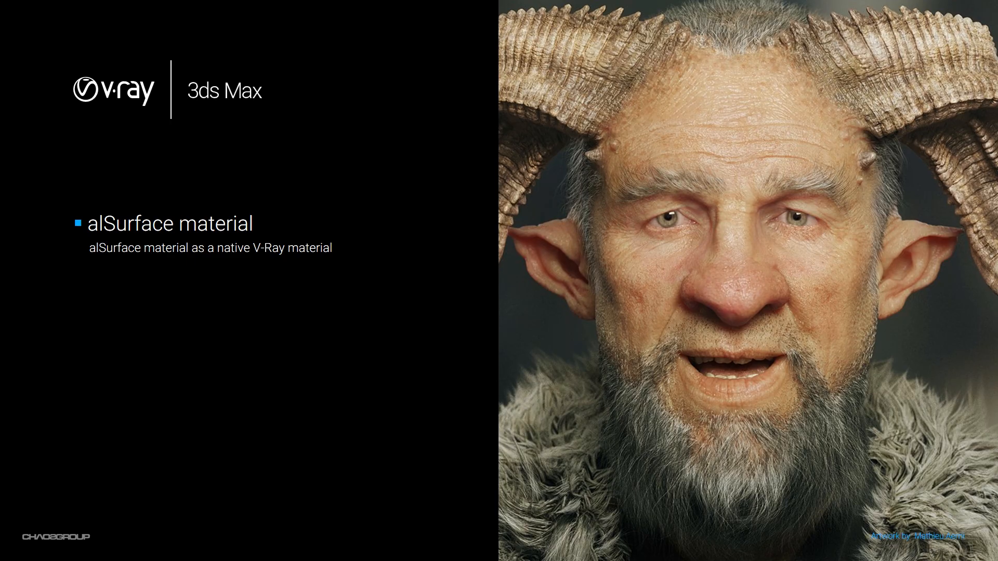
key(Right)
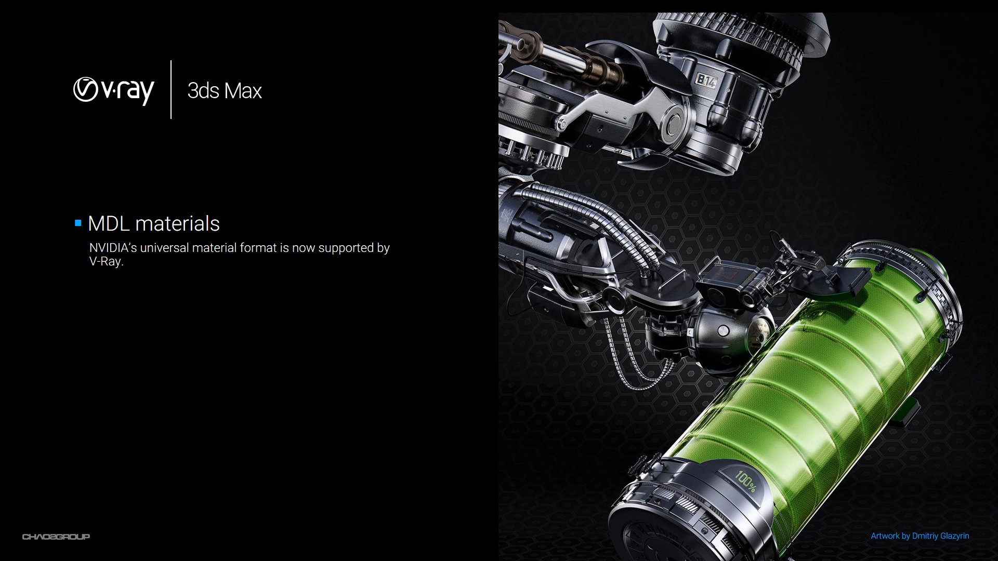
- Switch back to 3ds Max and open the recent scene MDL_Swacthes.max, adopting the file's unit scale
key(alt+Tab)
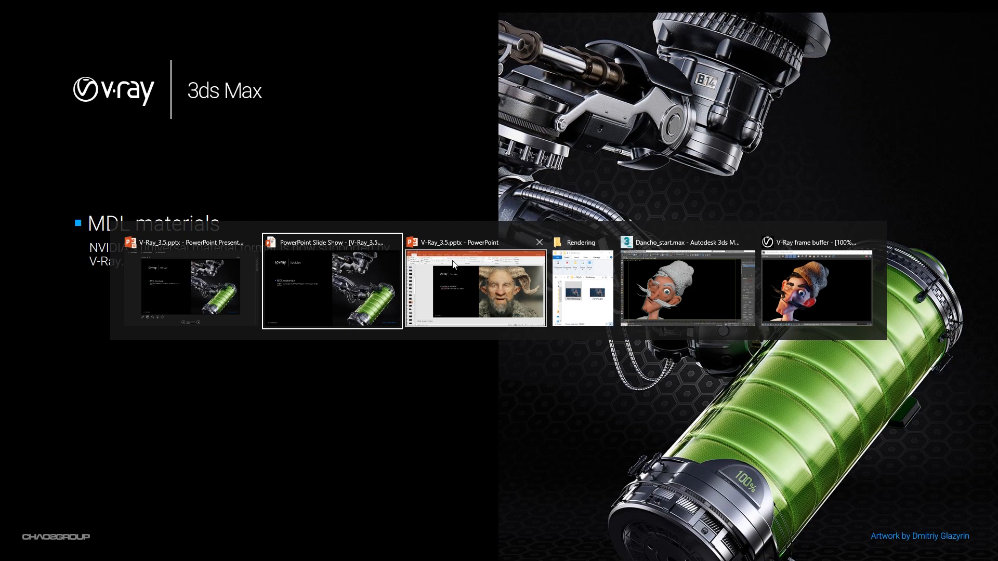
click(691, 291)
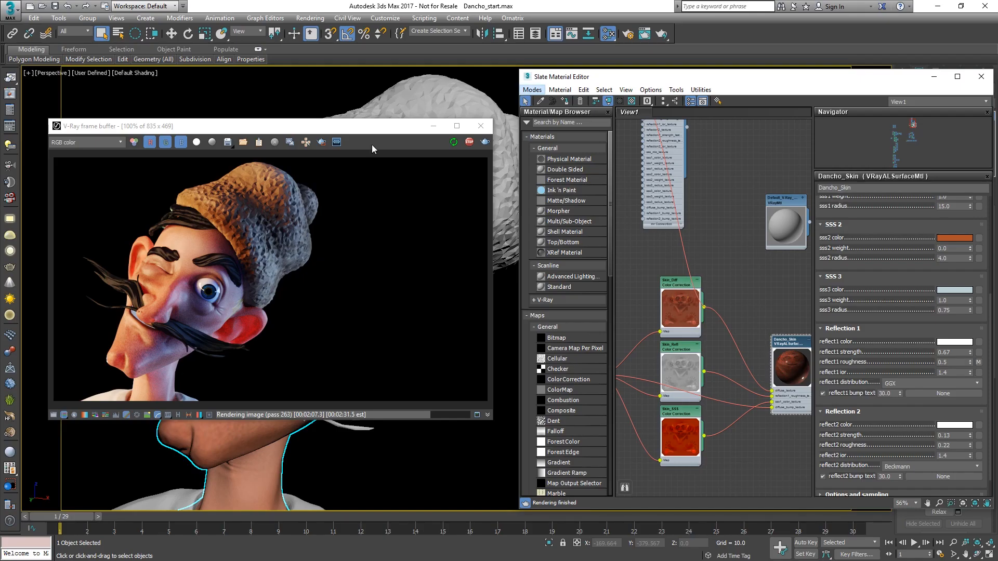
click(10, 10)
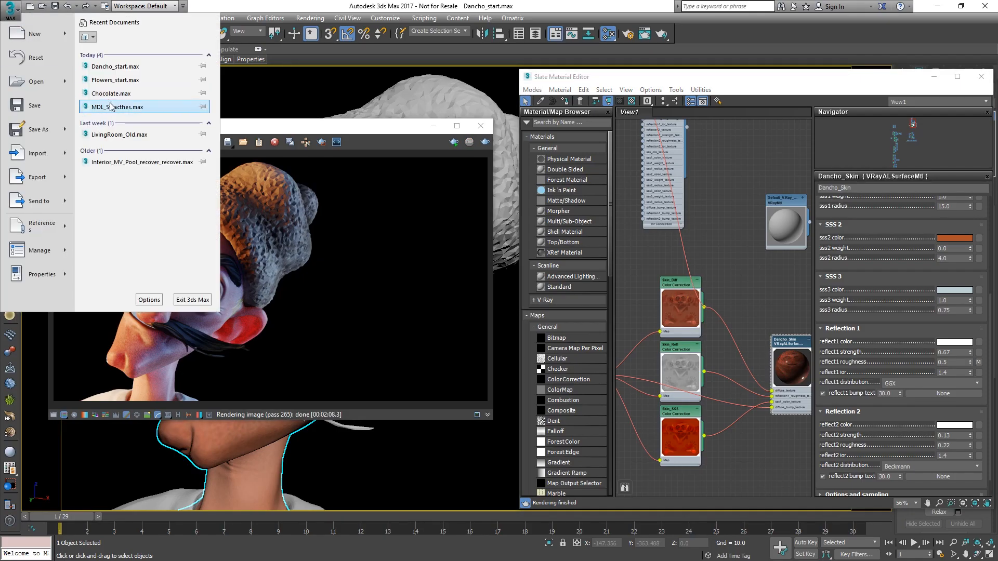
click(119, 105)
click(488, 302)
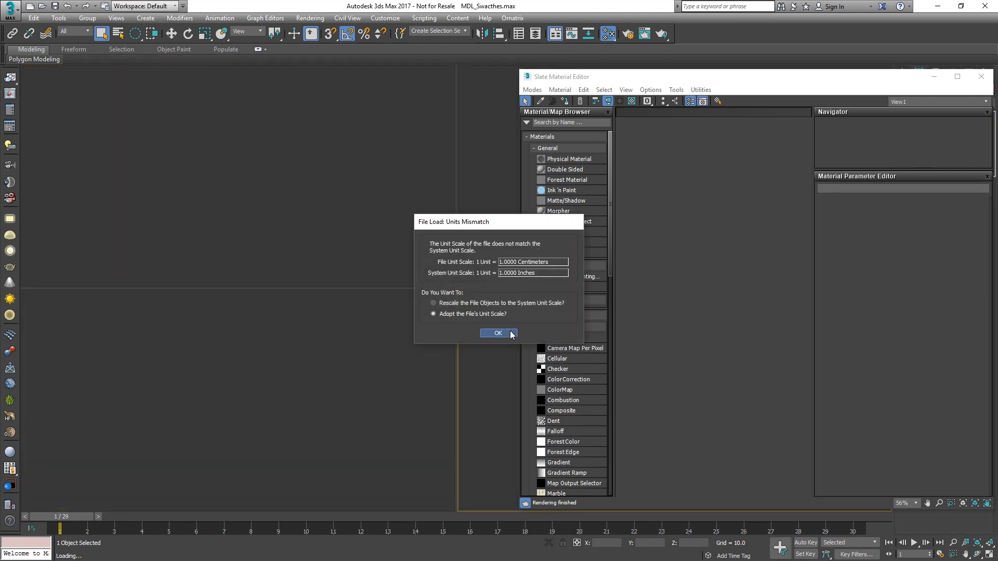
click(498, 333)
- Add a VRayMDLMtl material to the empty area between the existing material nodes in the Slate Material Editor
middle_drag(733, 281, 710, 247)
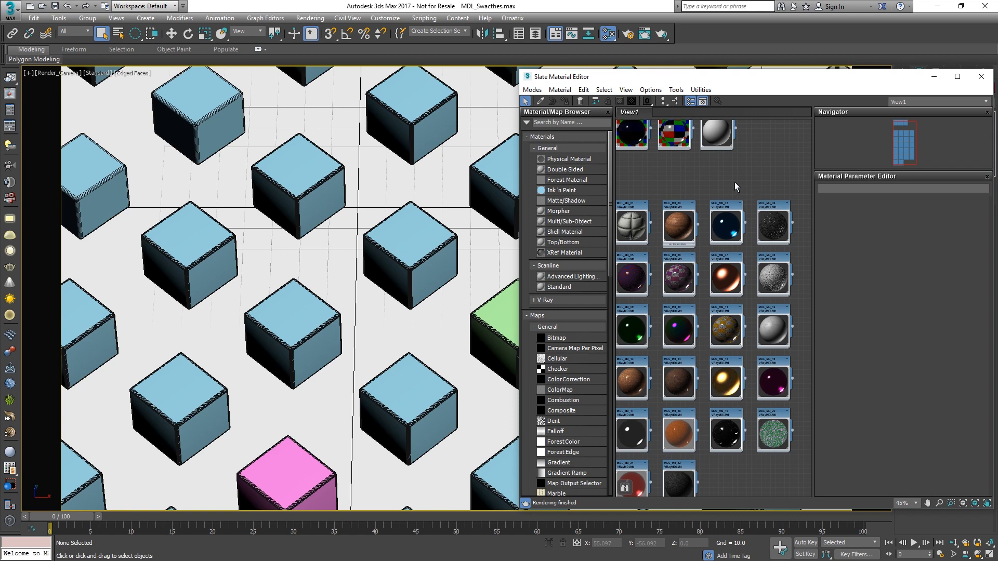
middle_drag(687, 172, 682, 178)
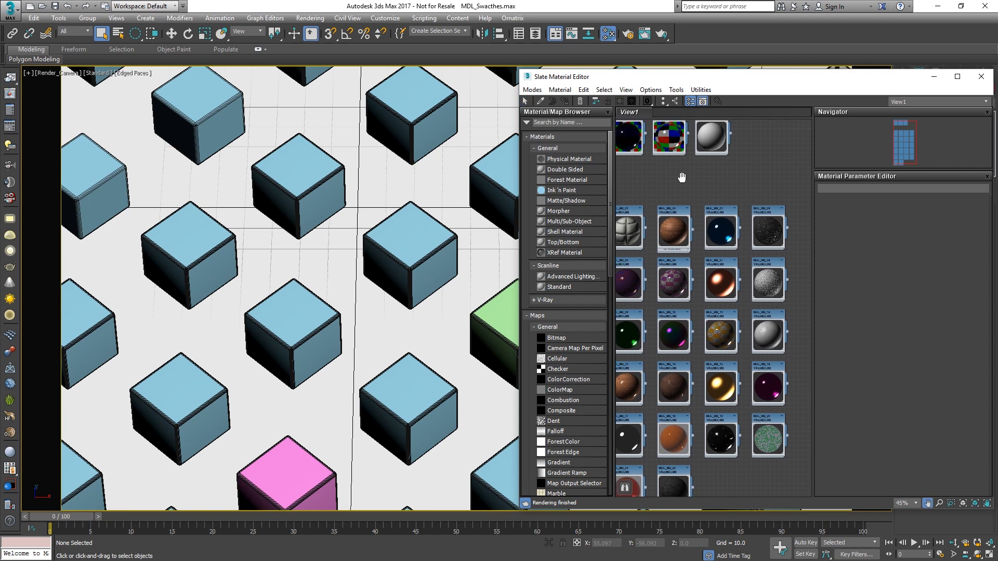
right_click(694, 179)
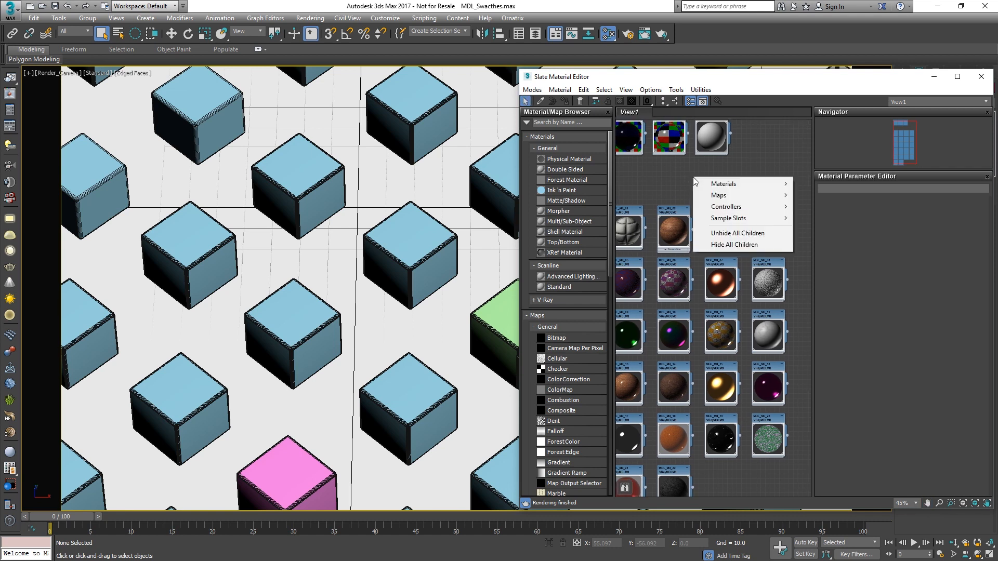
mouse_move(754, 185)
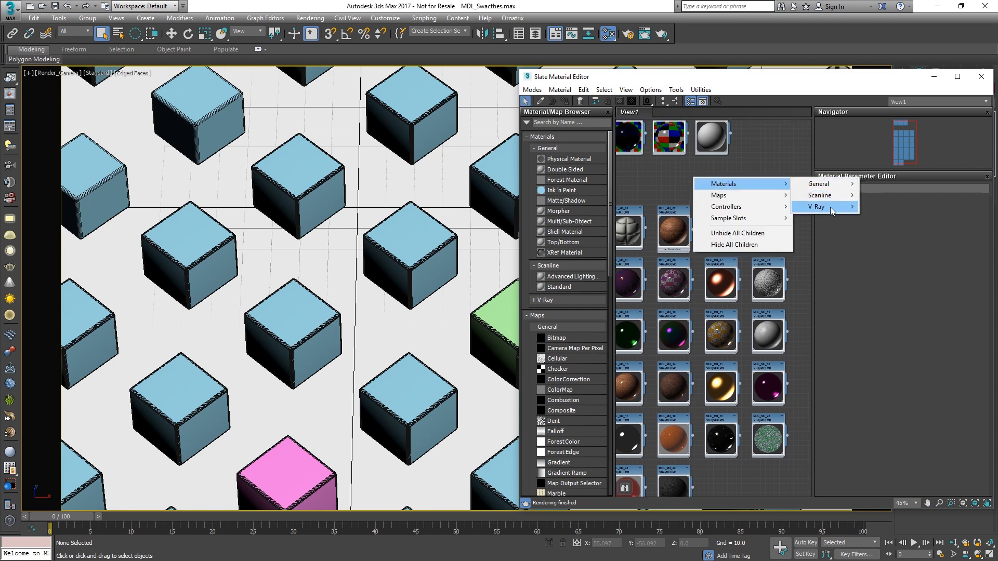
mouse_move(852, 210)
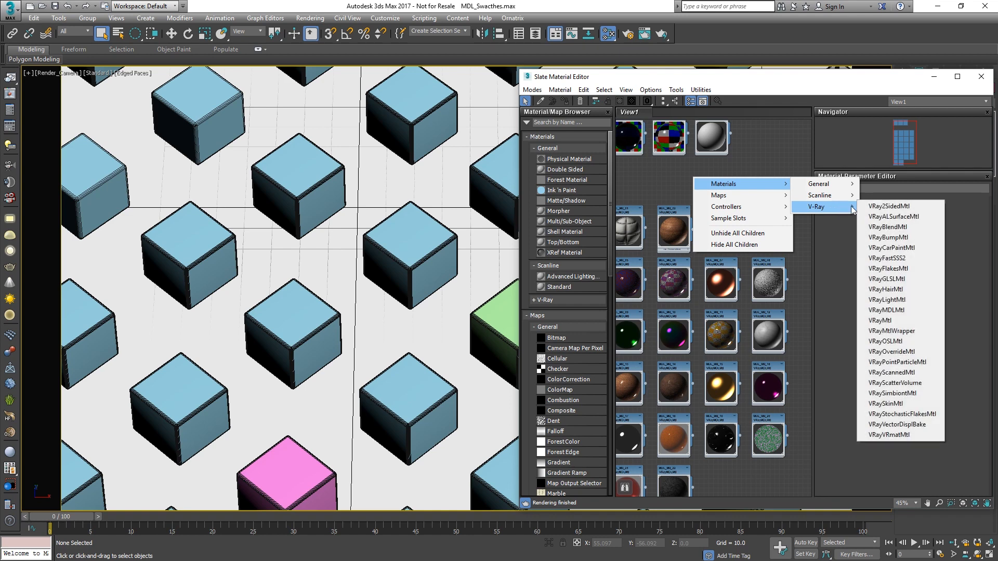
click(899, 311)
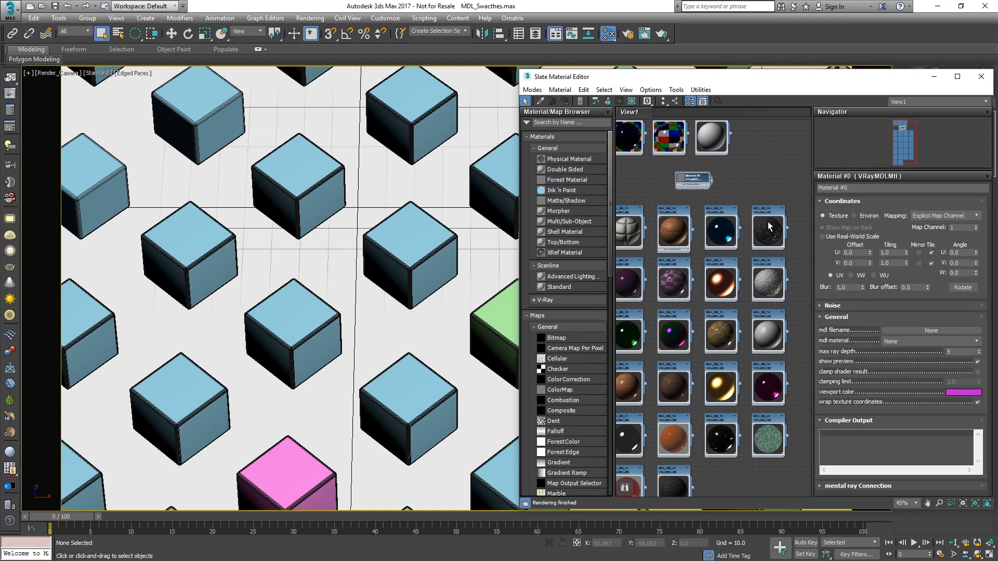
- Load carbon_composite.mdl from the Assets folder as the MDL file of the new VRayMDLMtl material
click(922, 331)
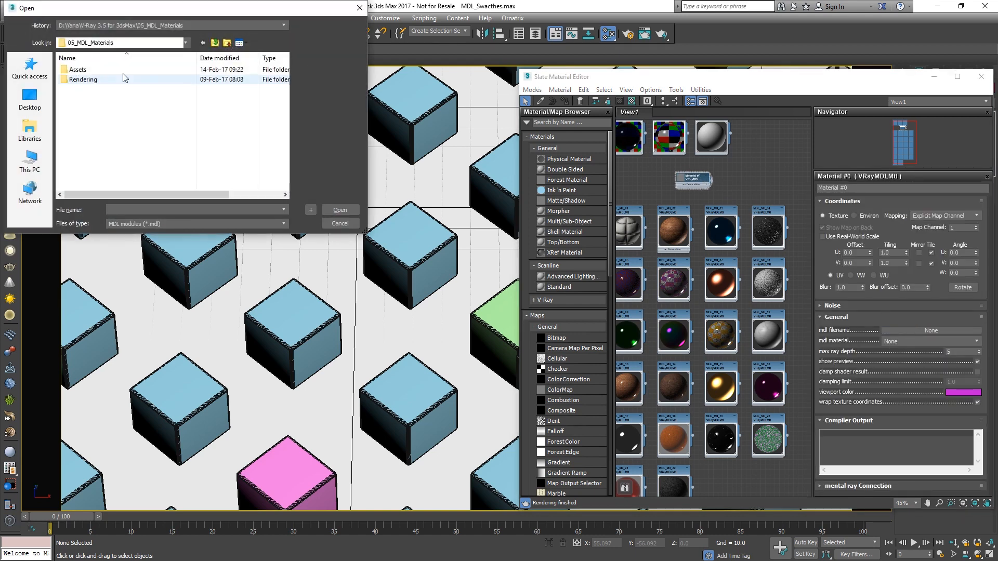
double_click(75, 69)
click(99, 109)
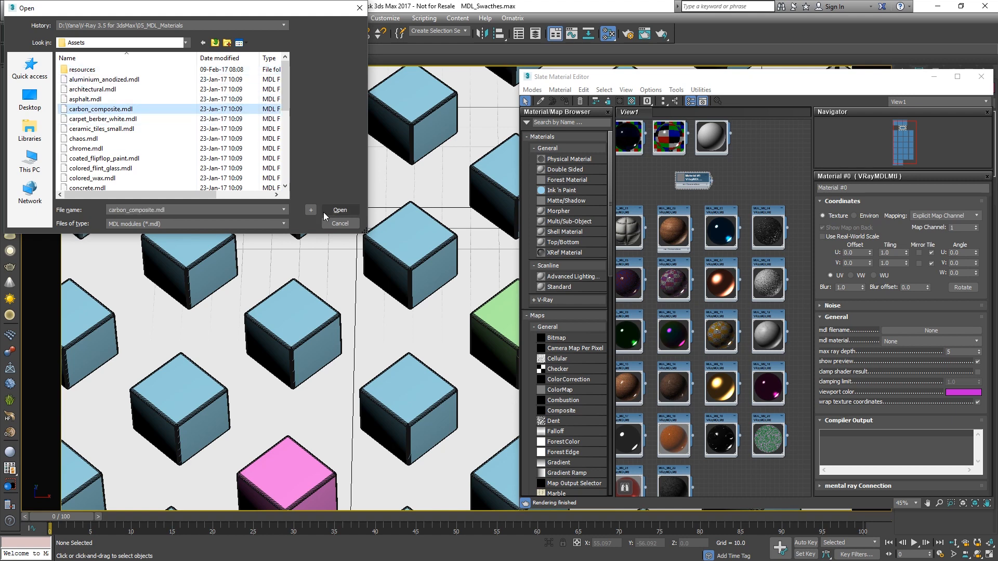
click(340, 210)
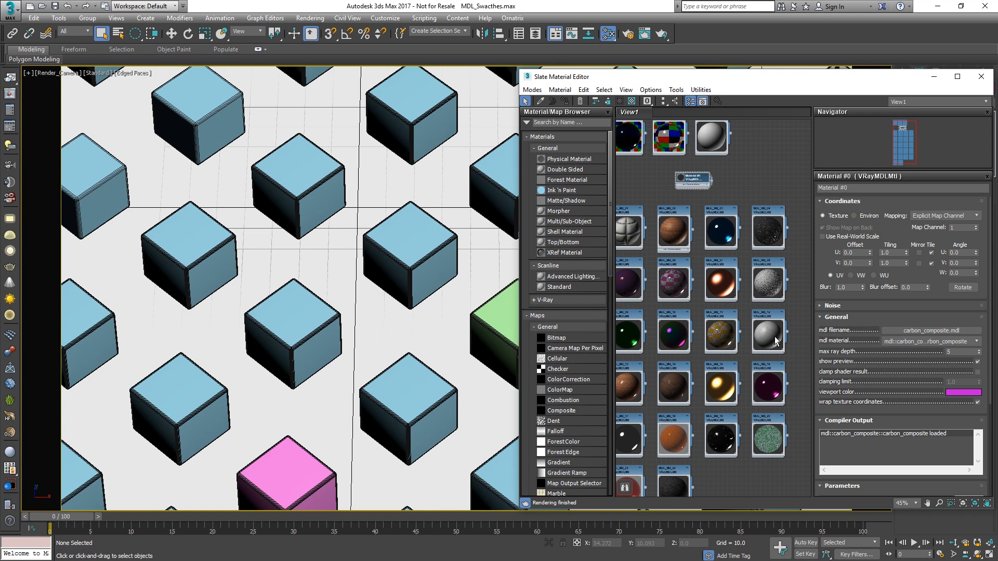
- Open the V-Ray frame buffer, enlarge and reposition it, render the material swatch cubes, and stop the rendering
click(10, 94)
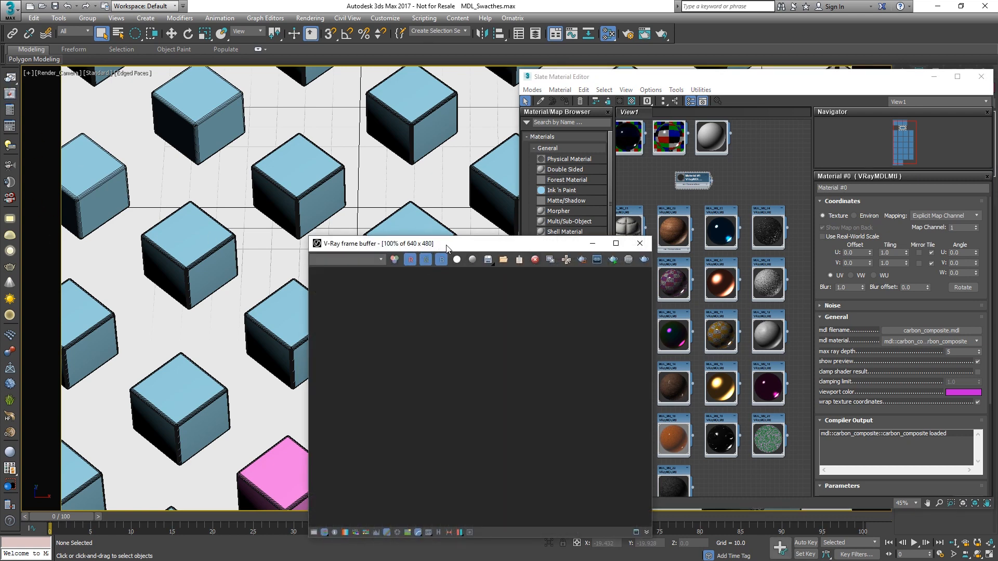
drag(416, 206, 638, 207)
drag(518, 124, 517, 74)
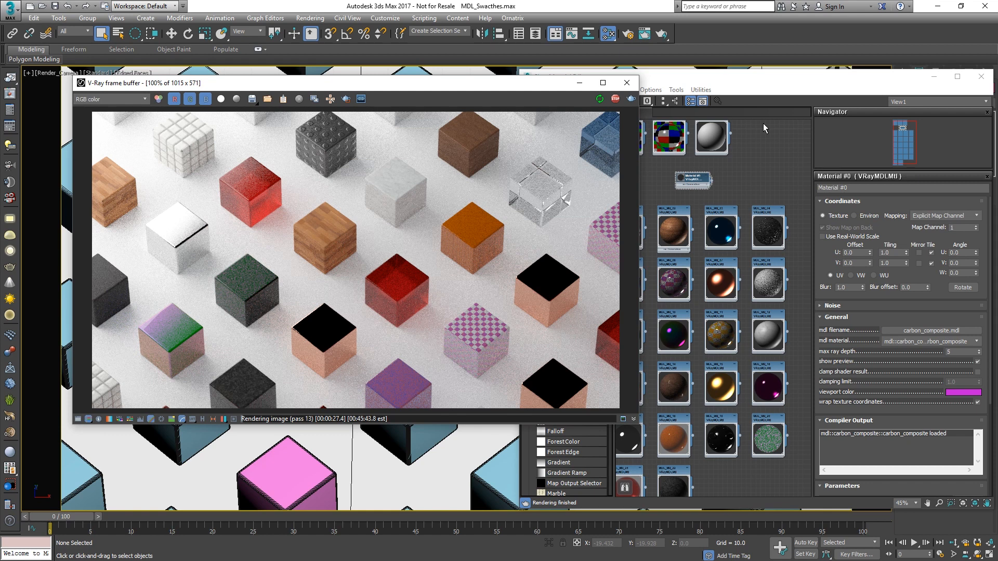
click(615, 99)
- Switch to the PowerPoint slide show and advance past the MDL materials slide
key(alt+Tab)
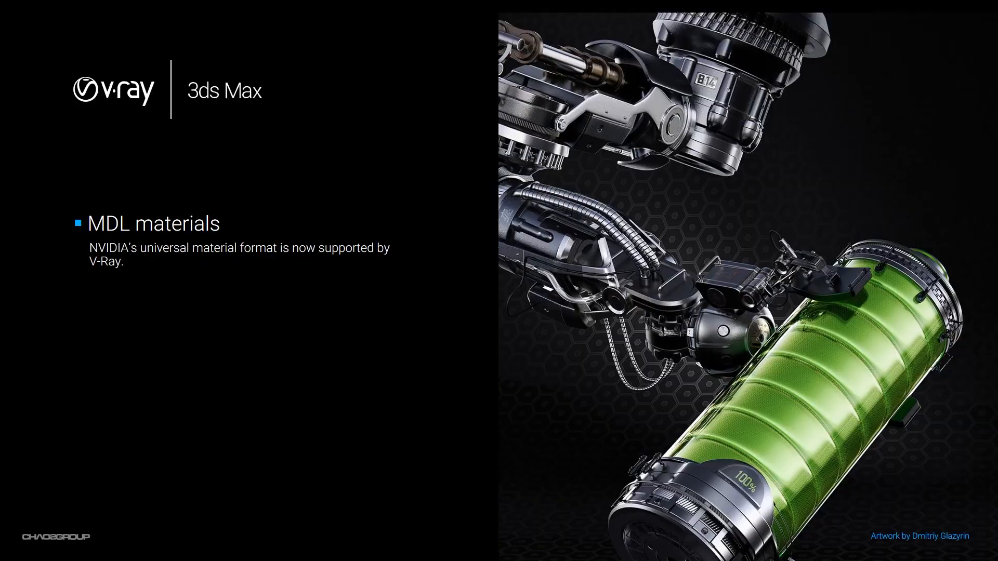
click(922, 136)
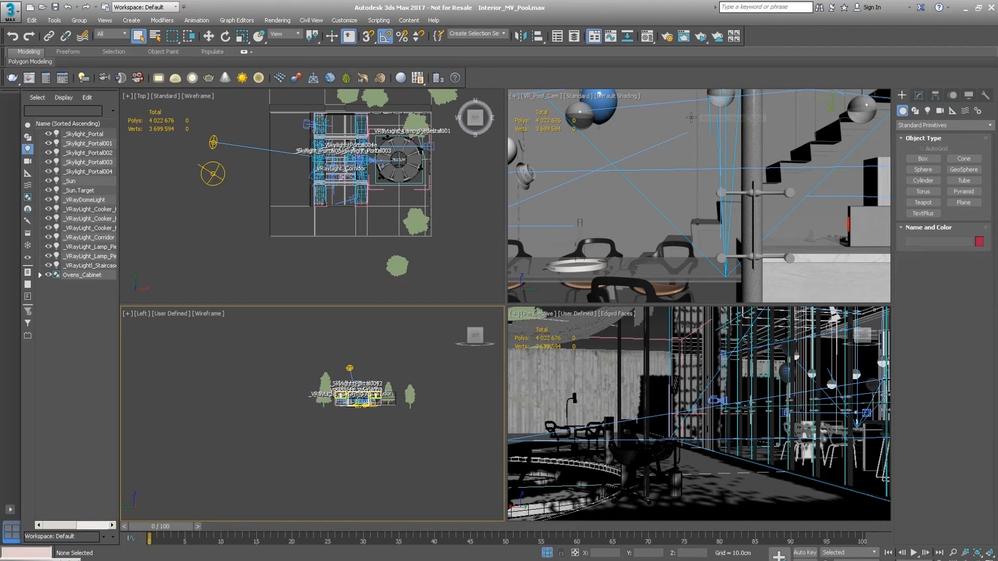
- Activate the VR_Pool_Cam viewport and set the V-Ray RT stereo mode to Oculus Rift (mono) in Render Setup
click(691, 117)
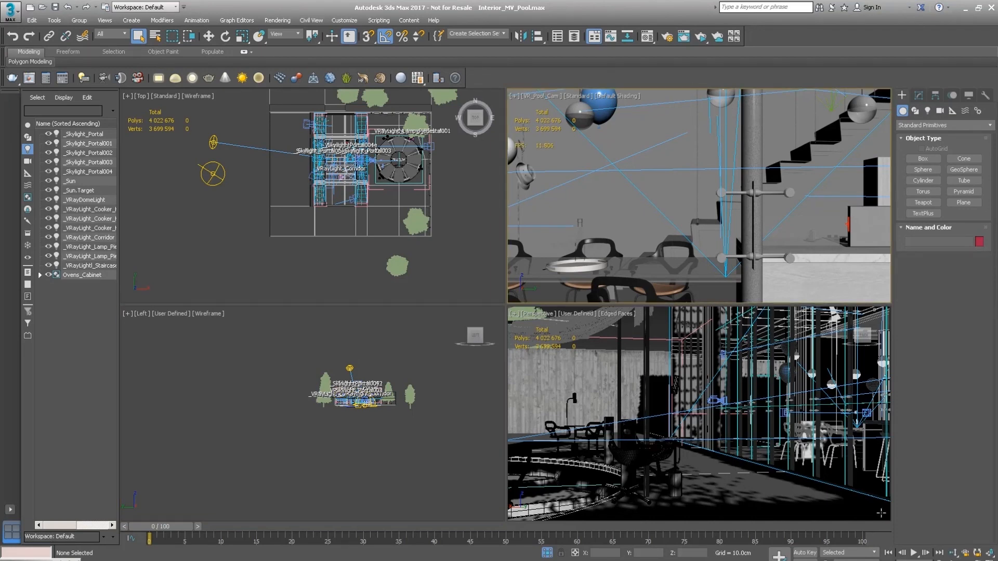
key(F10)
click(803, 354)
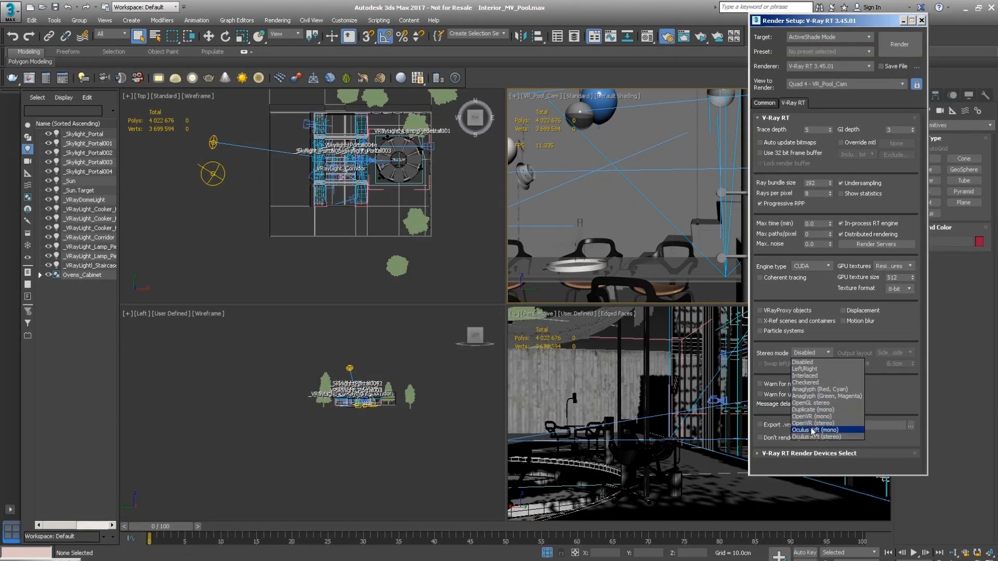
click(813, 430)
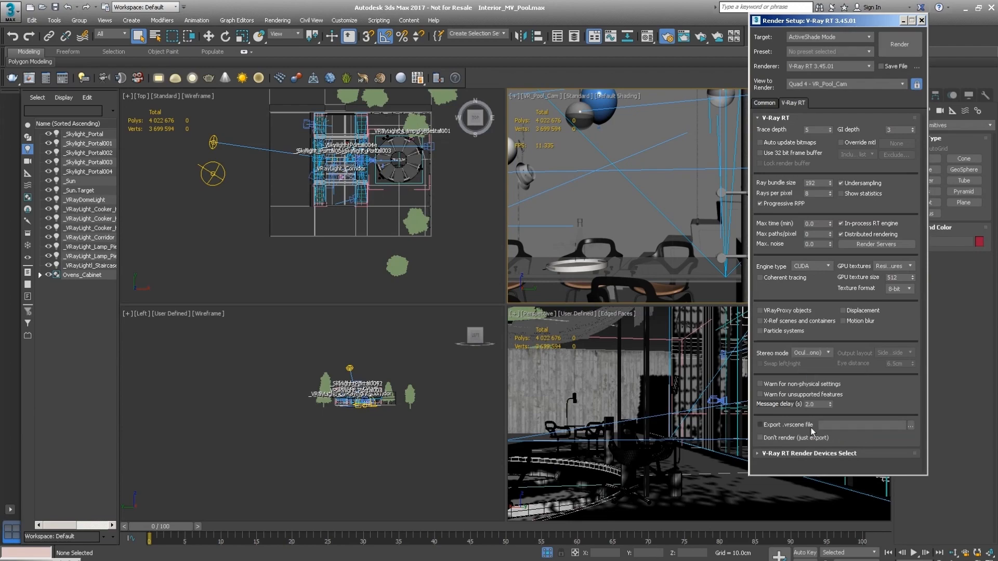
- Start the ActiveShade render of VR_Pool_Cam for the Oculus Rift and play the scene animation
click(900, 46)
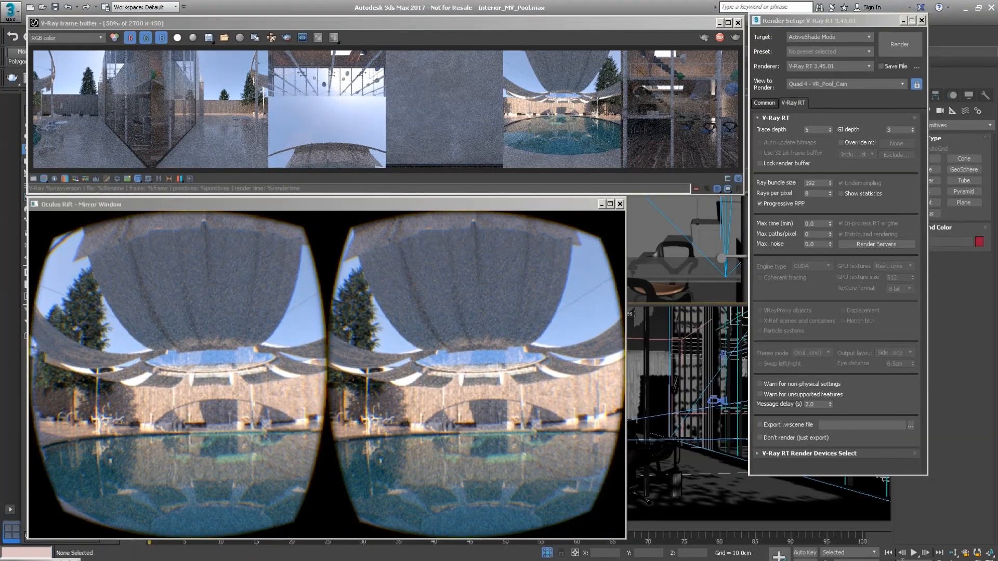
key(slash)
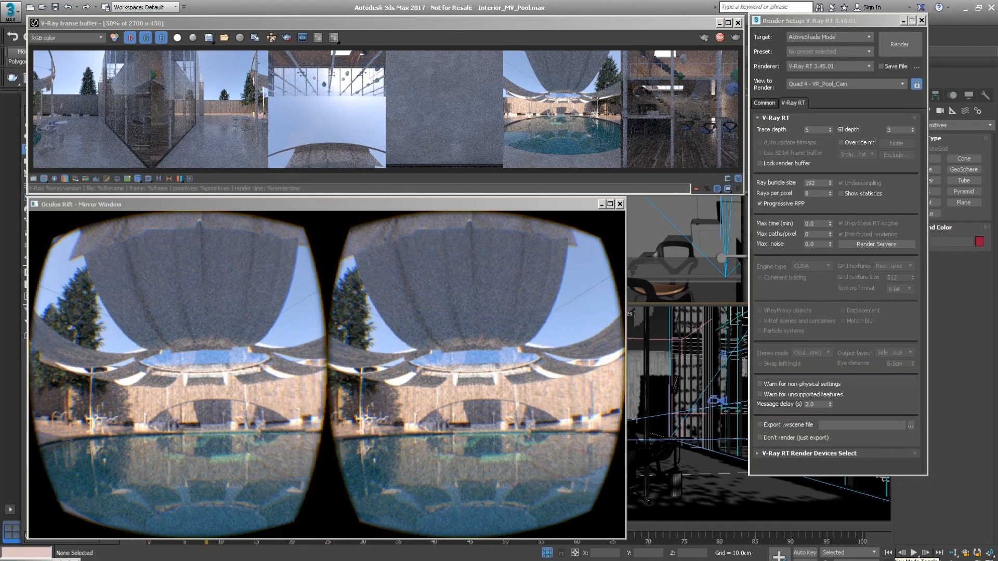